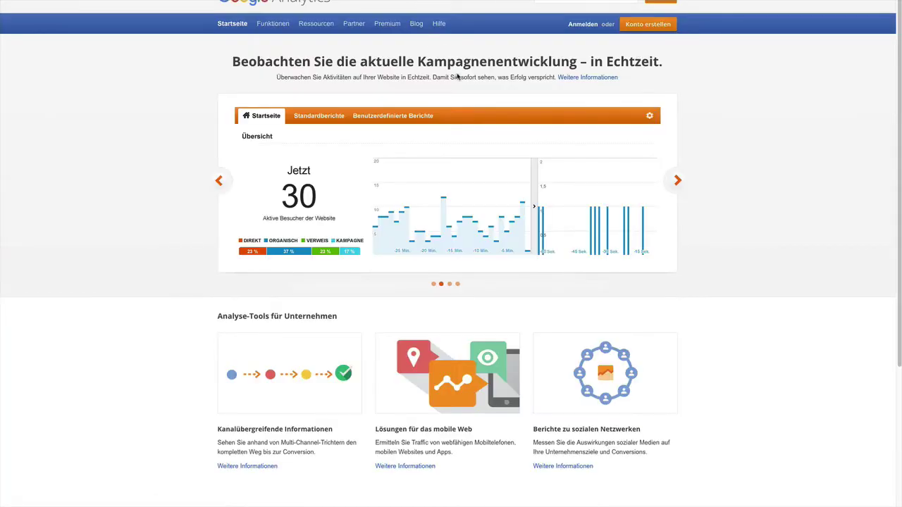
# Copy the complete website tracking script from the tracking information of the designers-inn.de property.
pyautogui.scroll(1, 620, 74)
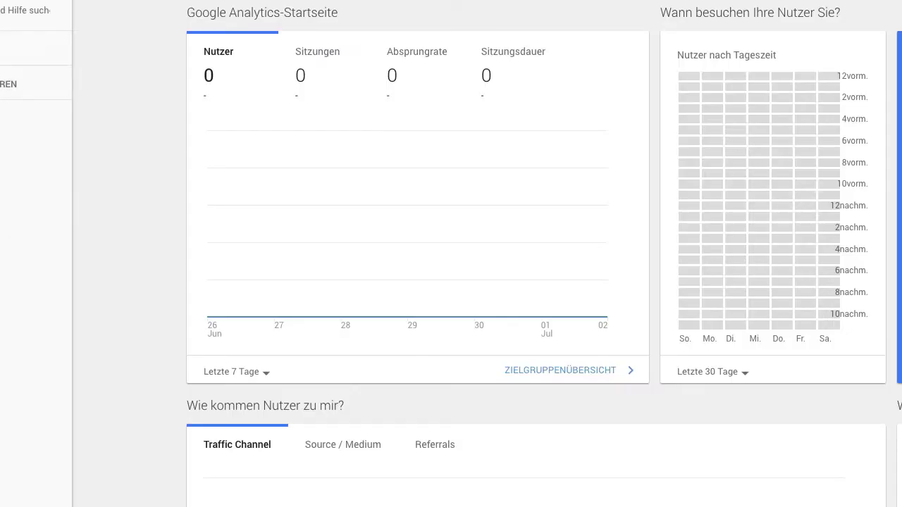
pyautogui.click(53, 398)
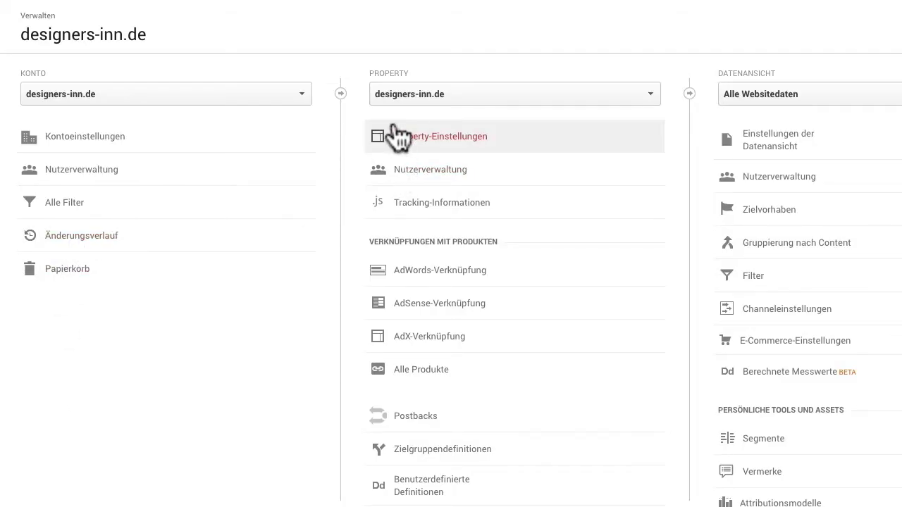
pyautogui.click(407, 225)
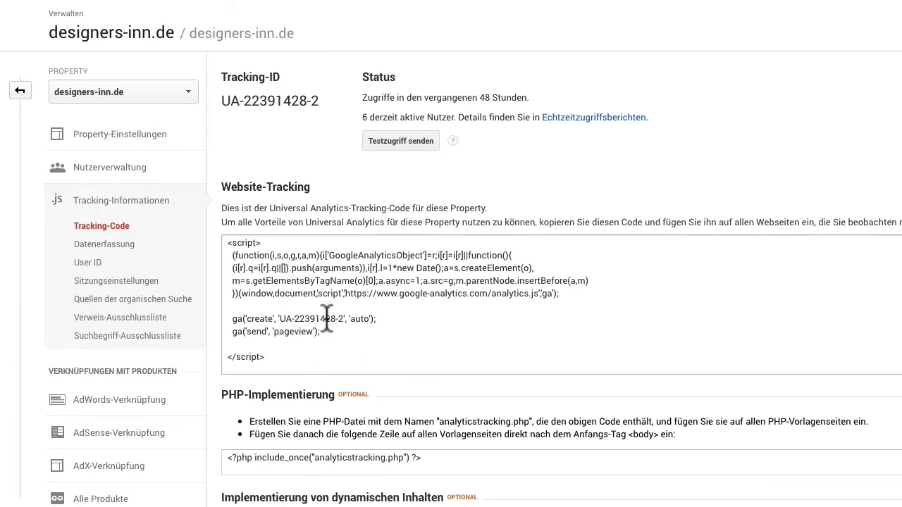
pyautogui.moveTo(278, 357); pyautogui.dragTo(223, 242)
pyautogui.hotkey('ctrl', 'c')
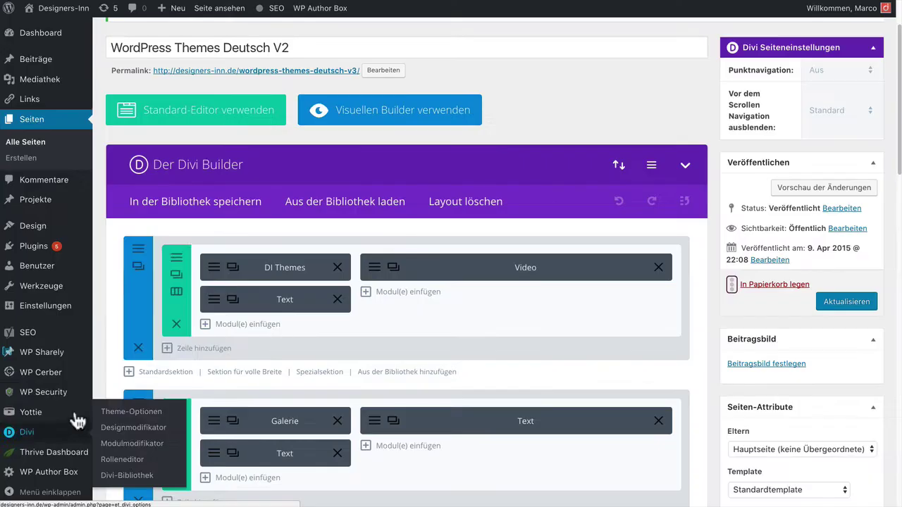
# Open the code integration settings in the Divi theme options and place the cursor at the start of the head code.
pyautogui.moveTo(43, 392)
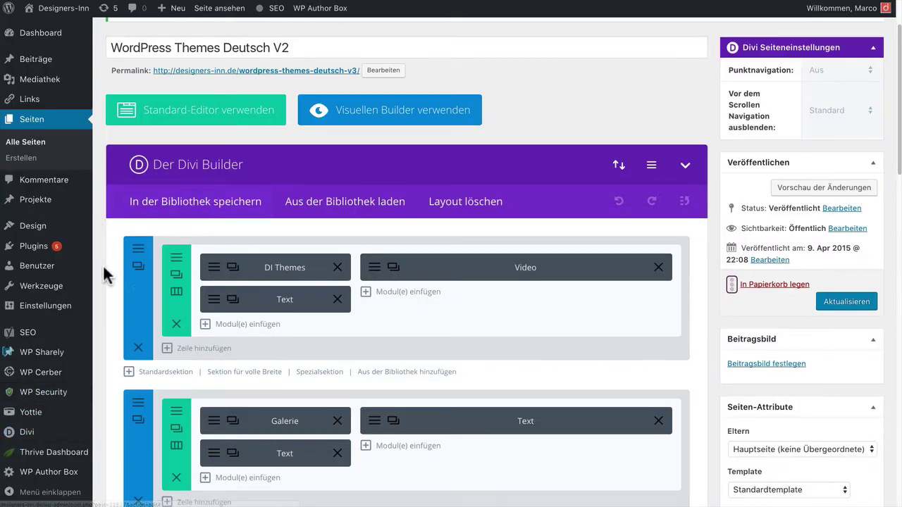
pyautogui.moveTo(42, 432)
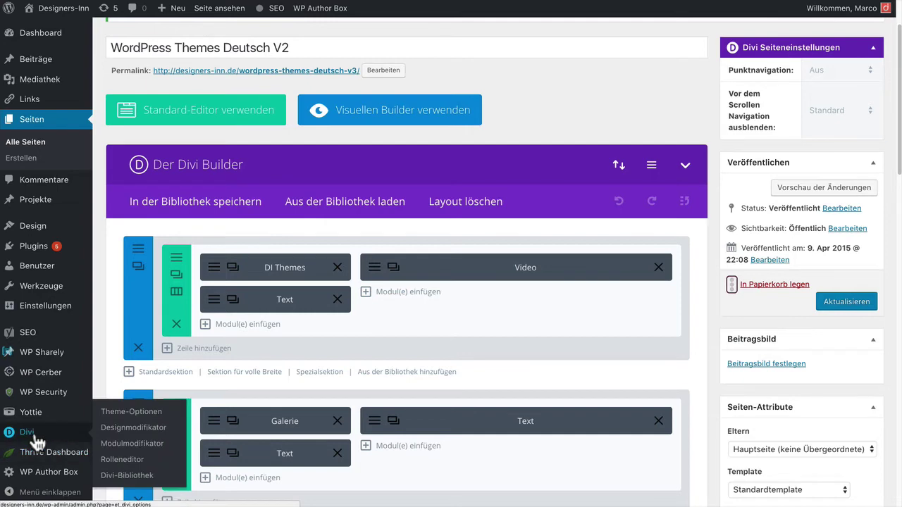
pyautogui.click(136, 420)
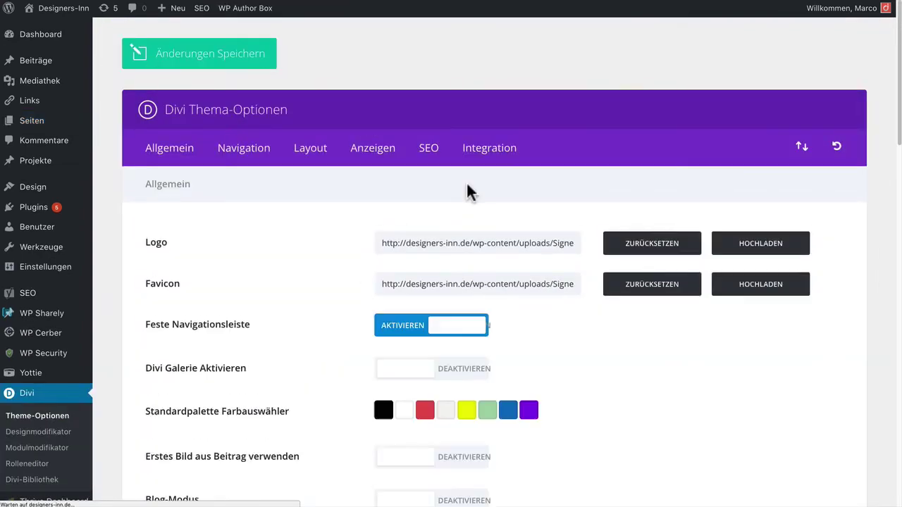
pyautogui.click(497, 151)
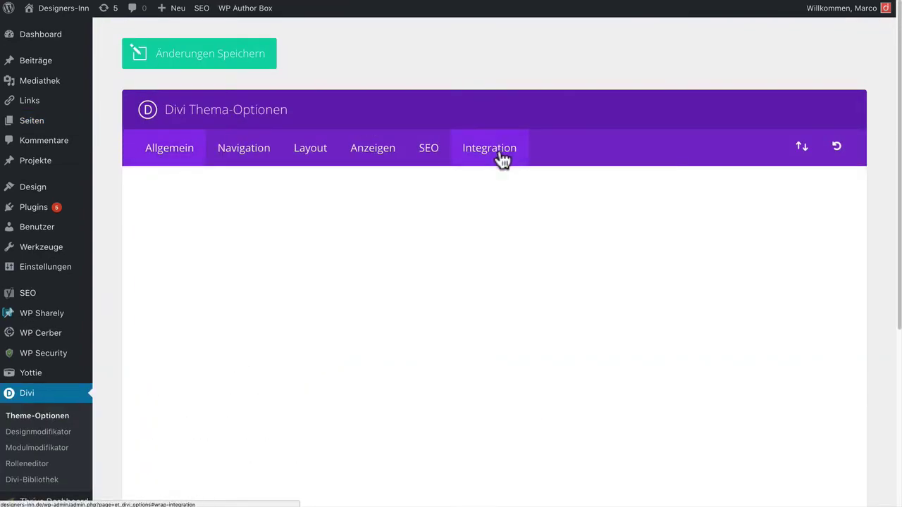
pyautogui.scroll(-1, 455, 391)
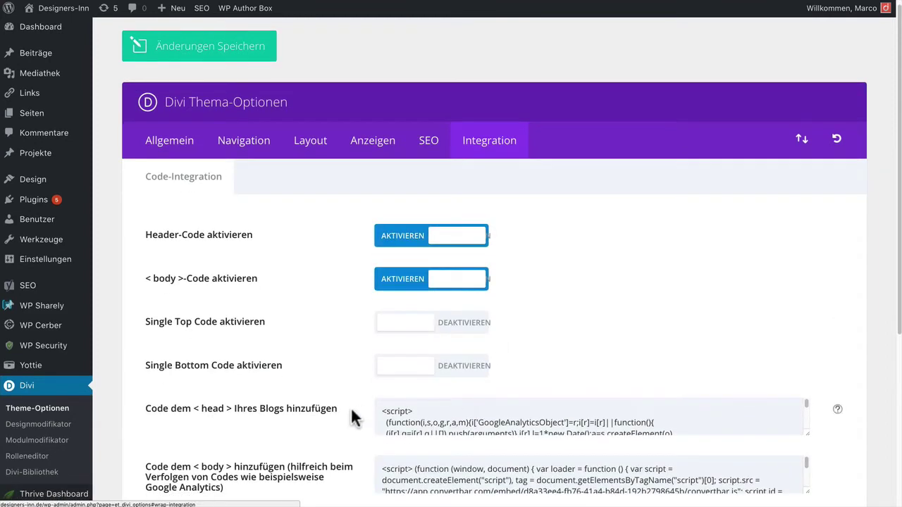
pyautogui.moveTo(342, 417); pyautogui.dragTo(201, 416)
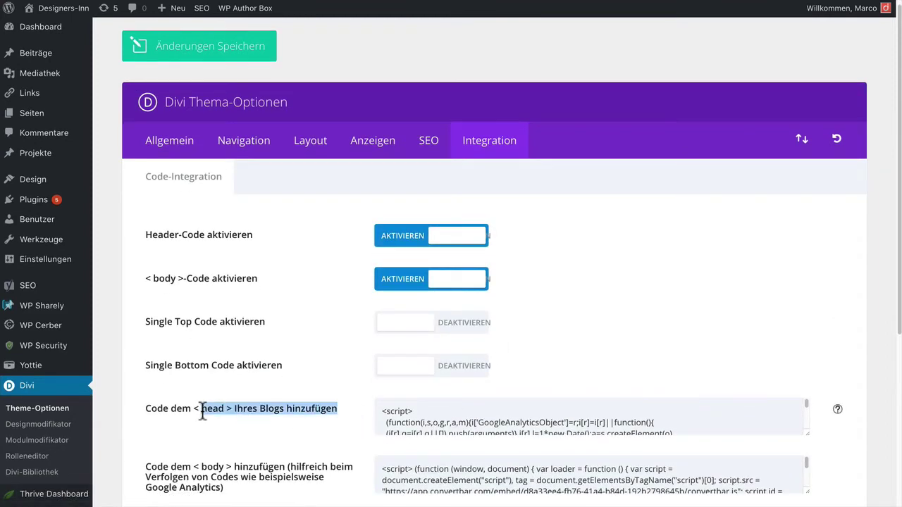
pyautogui.click(381, 412)
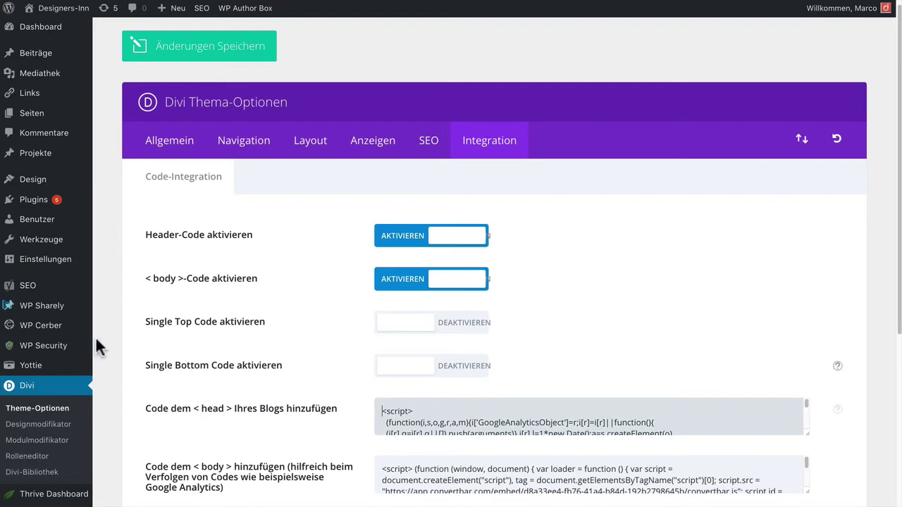
# Open the Di-Basis Child theme's header.php for editing and locate its opening and closing head tags.
pyautogui.moveTo(96, 333)
pyautogui.moveTo(29, 188)
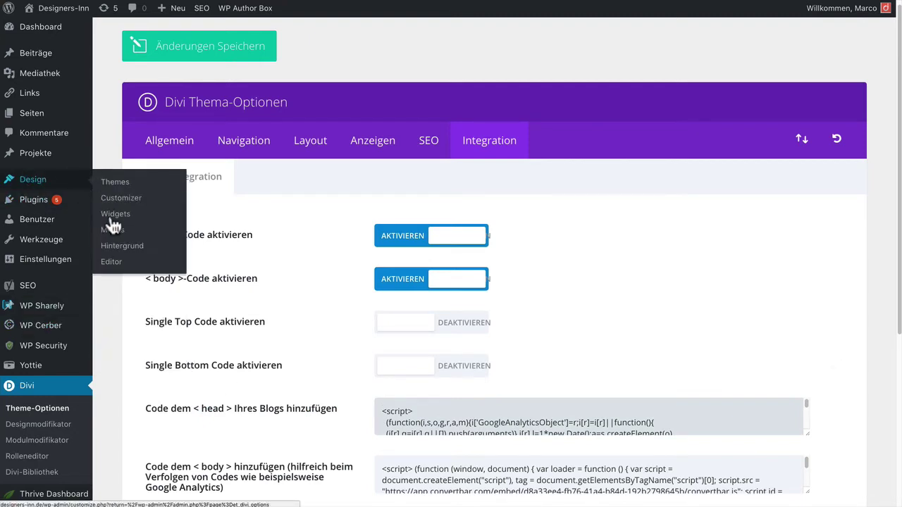
pyautogui.click(116, 265)
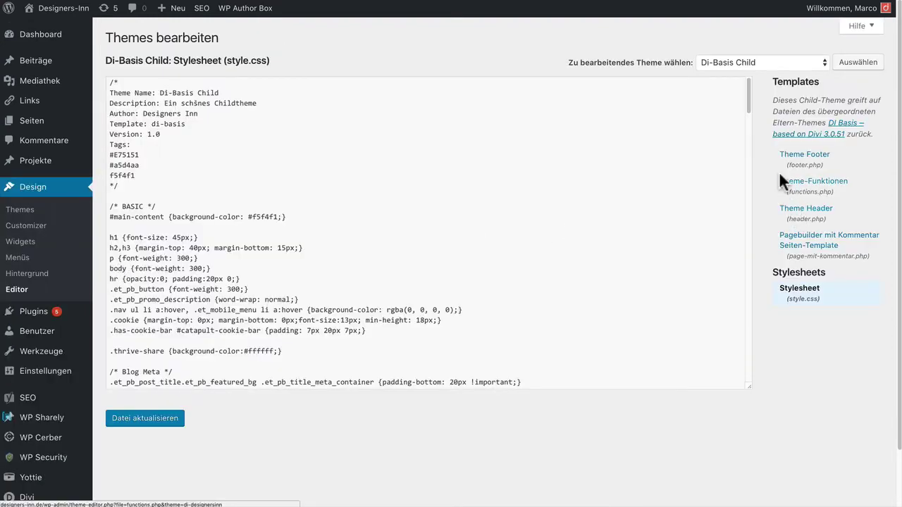
pyautogui.click(805, 211)
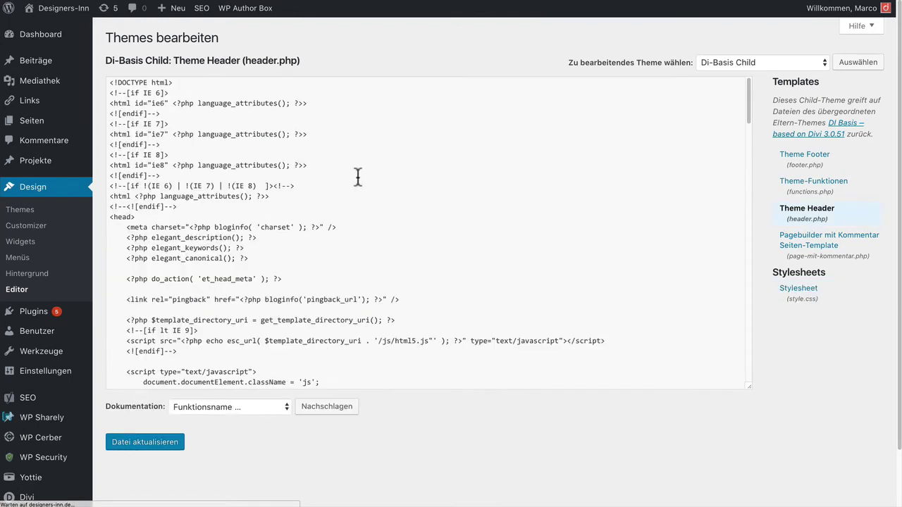
pyautogui.scroll(-2, 219, 218)
pyautogui.scroll(-1, 219, 220)
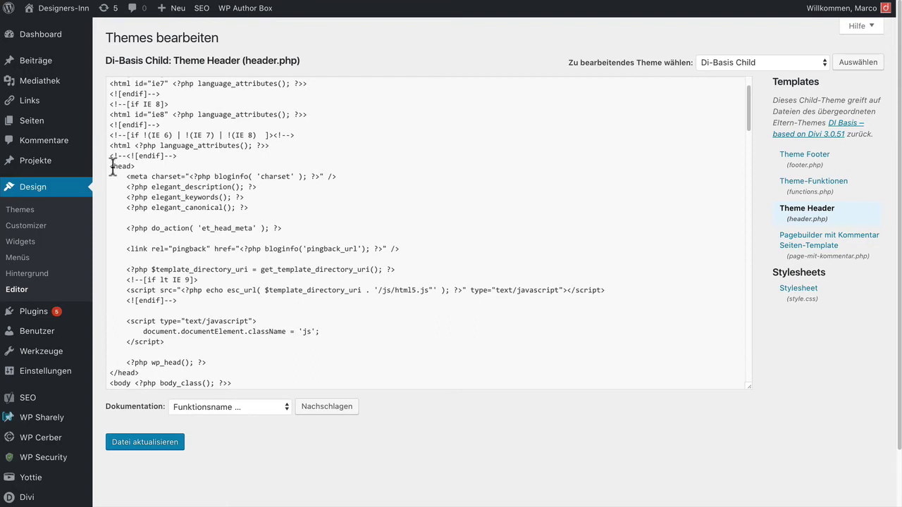
pyautogui.moveTo(141, 167); pyautogui.dragTo(110, 169)
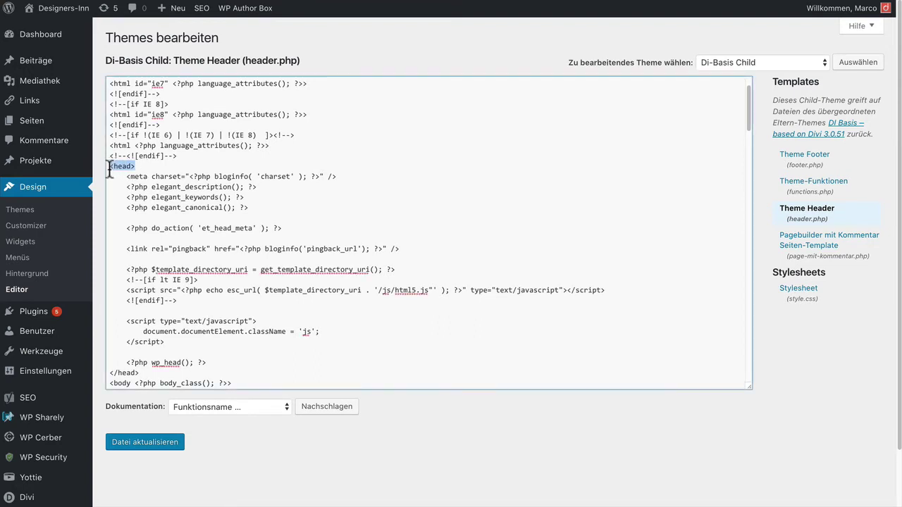
pyautogui.scroll(-2, 220, 175)
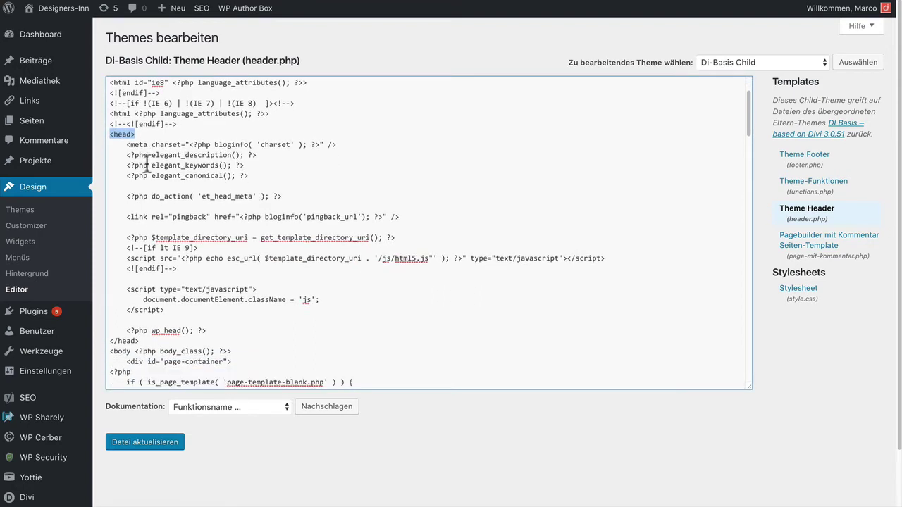
pyautogui.click(138, 342)
pyautogui.moveTo(138, 341); pyautogui.dragTo(108, 341)
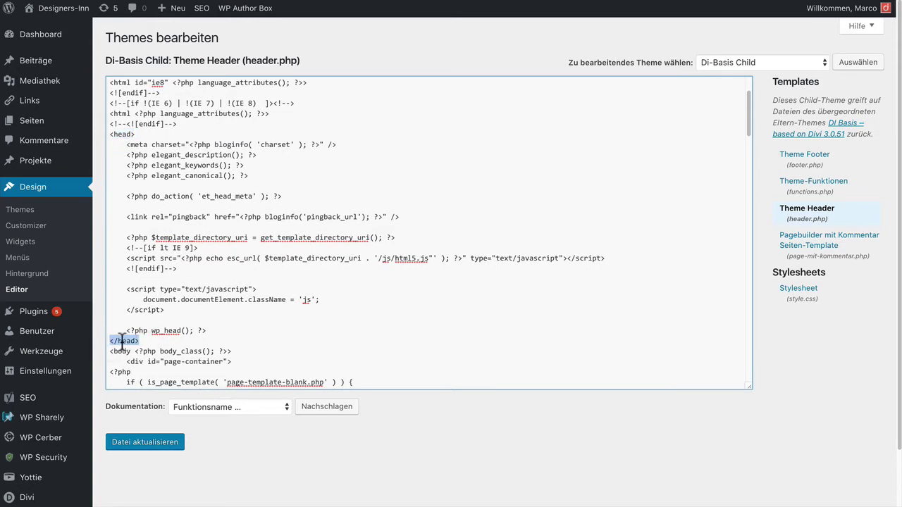
# Insert the copied tracking script on new lines between the wp_head() call and the closing head tag.
pyautogui.click(232, 332)
pyautogui.press('Return')
pyautogui.scroll(-3, 232, 332)
pyautogui.press('Return')
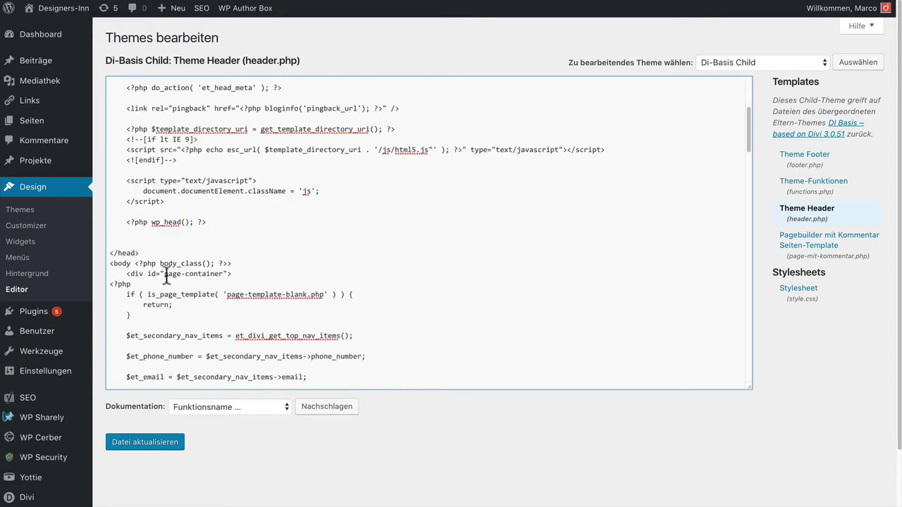
pyautogui.hotkey('ctrl', 'v')
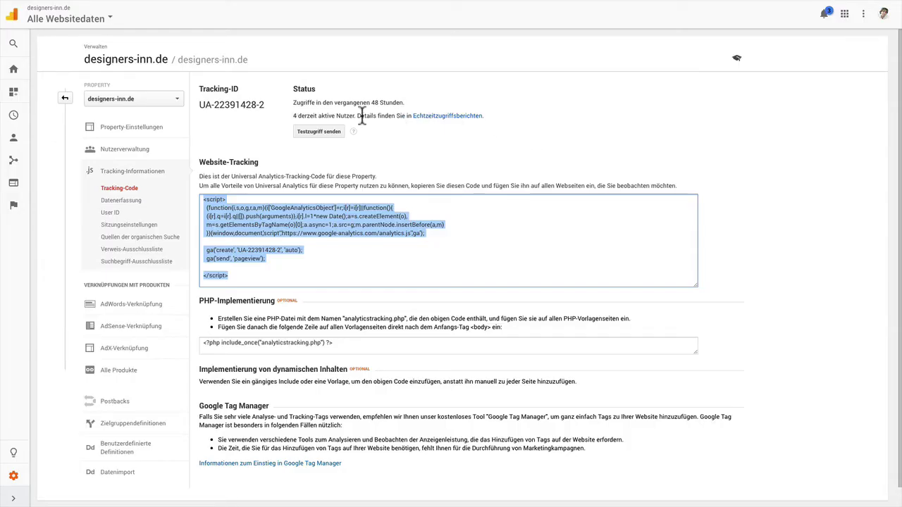
# Switch to Google Analytics and create a new content test under the behavior reports, naming it "Landingpage Galerie".
pyautogui.click(66, 97)
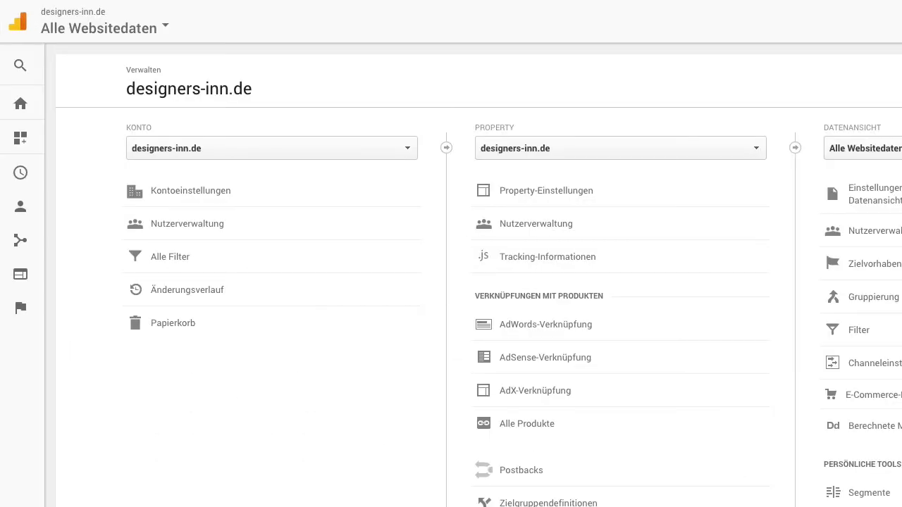
pyautogui.moveTo(28, 275)
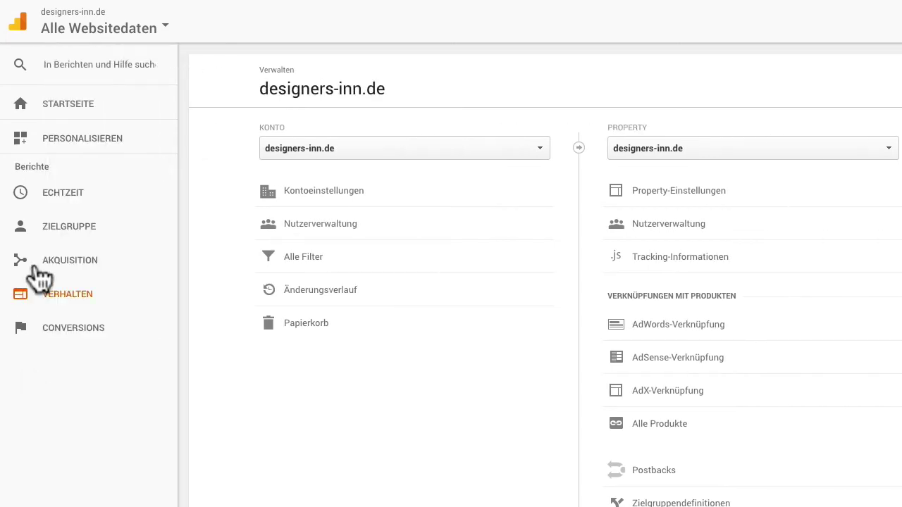
pyautogui.click(67, 300)
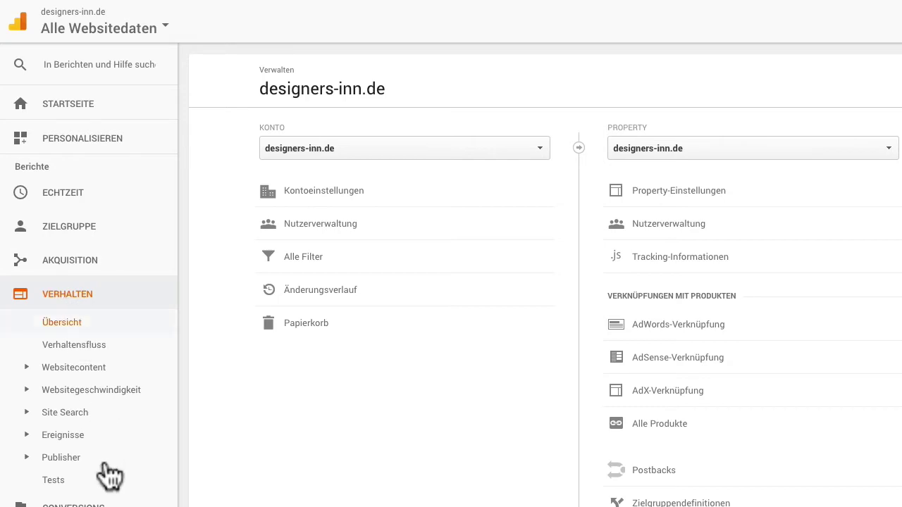
pyautogui.click(56, 482)
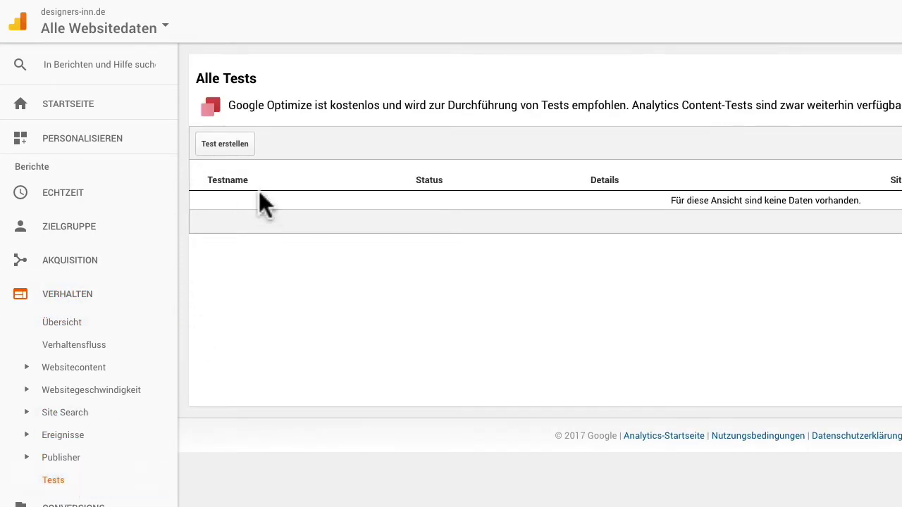
pyautogui.click(231, 162)
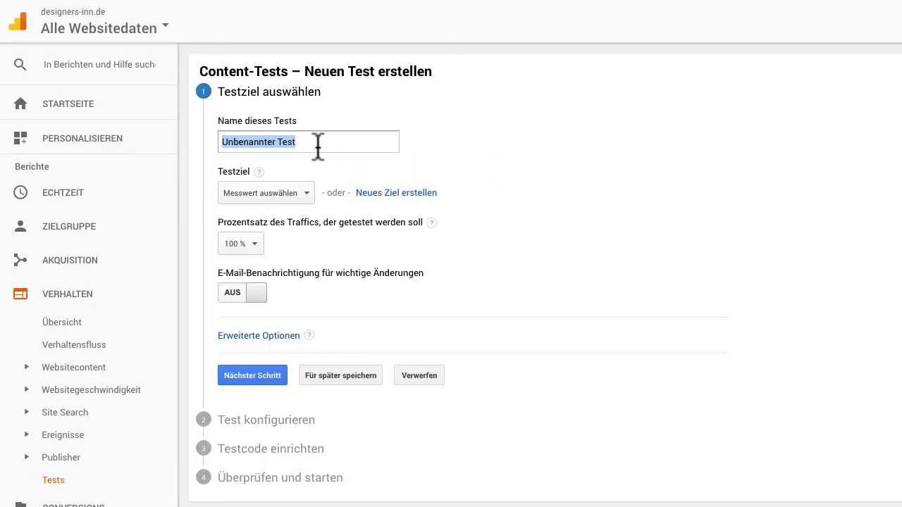
pyautogui.write('Landi')
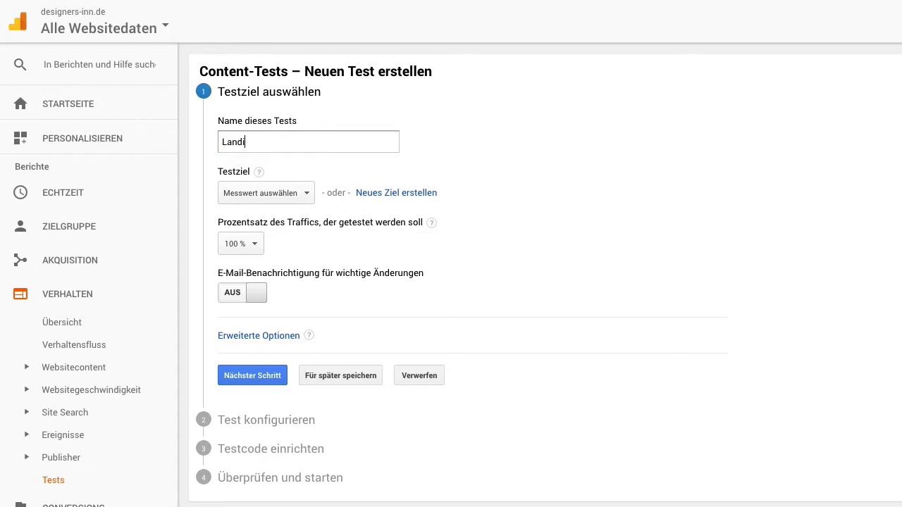
pyautogui.write('ngpage Galerie')
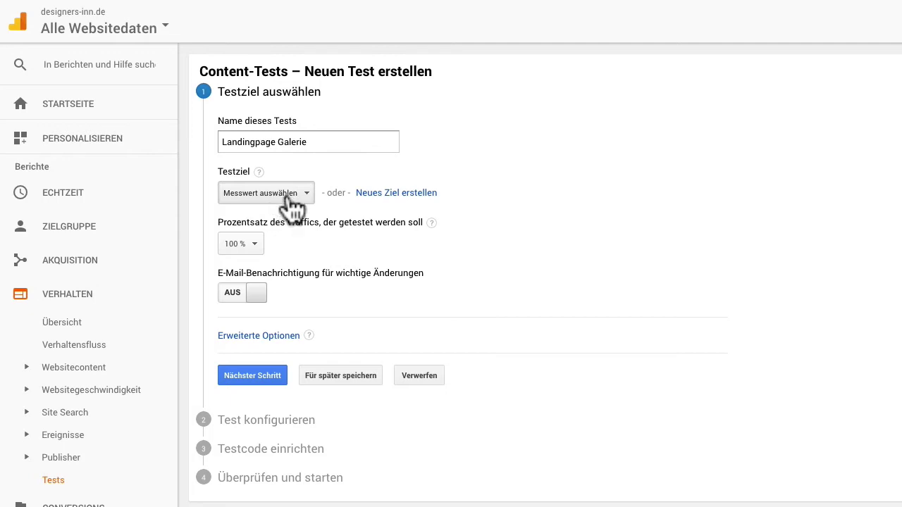
# Start a new custom goal for the test, name it "Kassenseite erreicht", and choose the type Ziel.
pyautogui.click(396, 199)
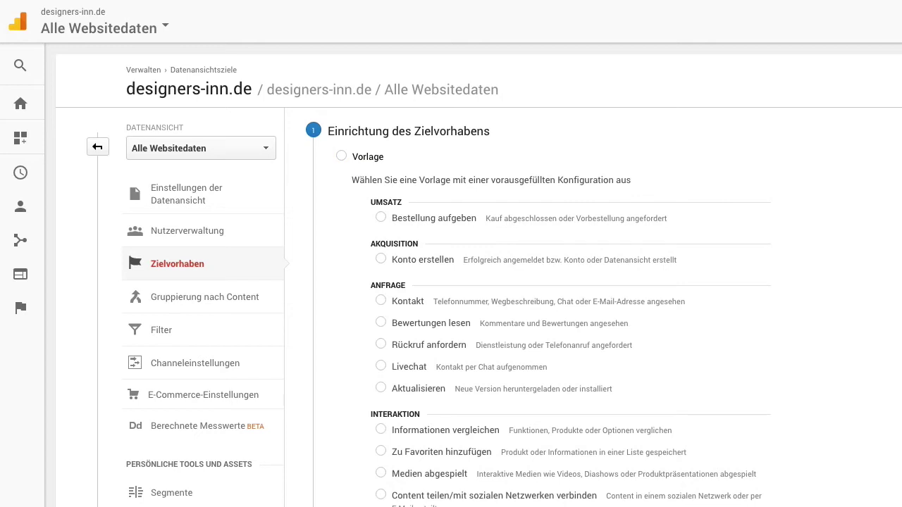
pyautogui.click(352, 504)
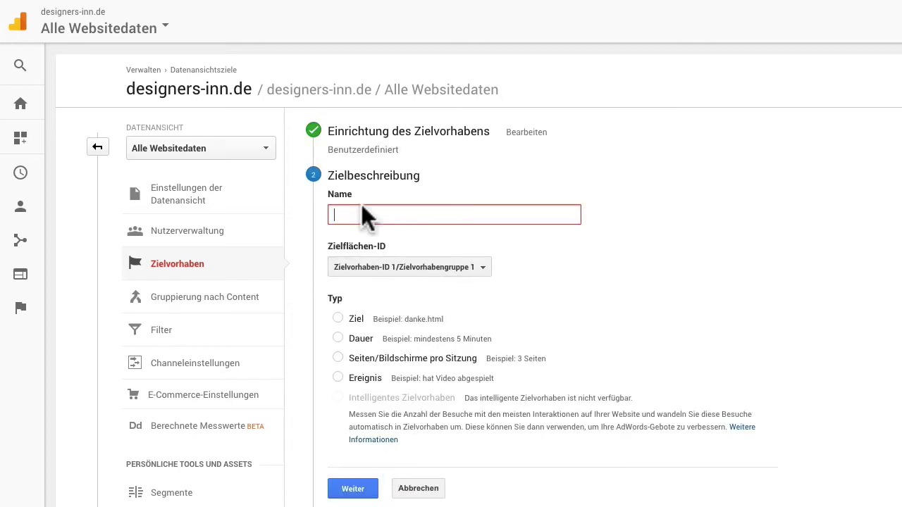
pyautogui.write('Kassenseite erreic')
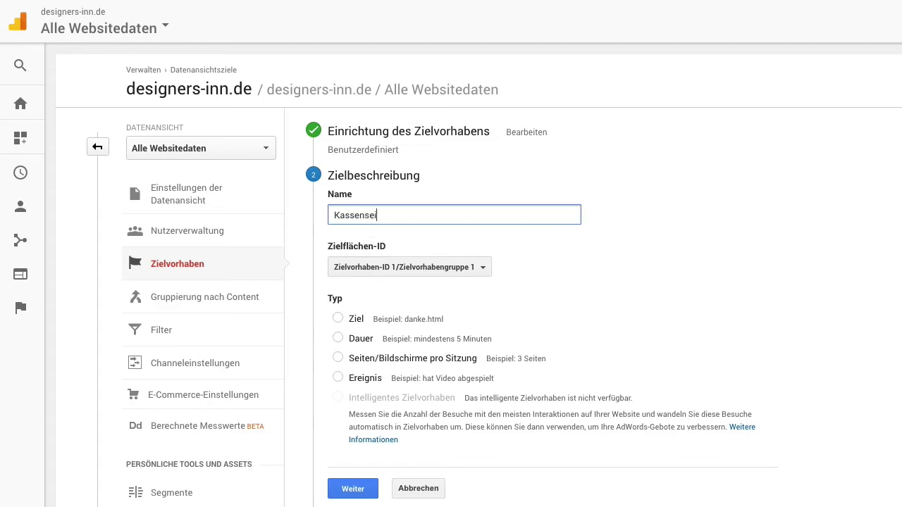
pyautogui.write('ht')
pyautogui.click(356, 319)
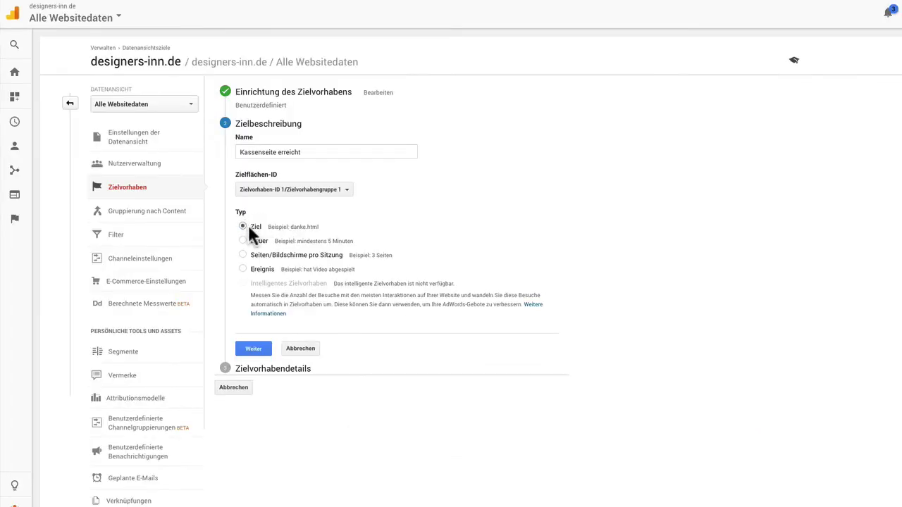
pyautogui.click(255, 349)
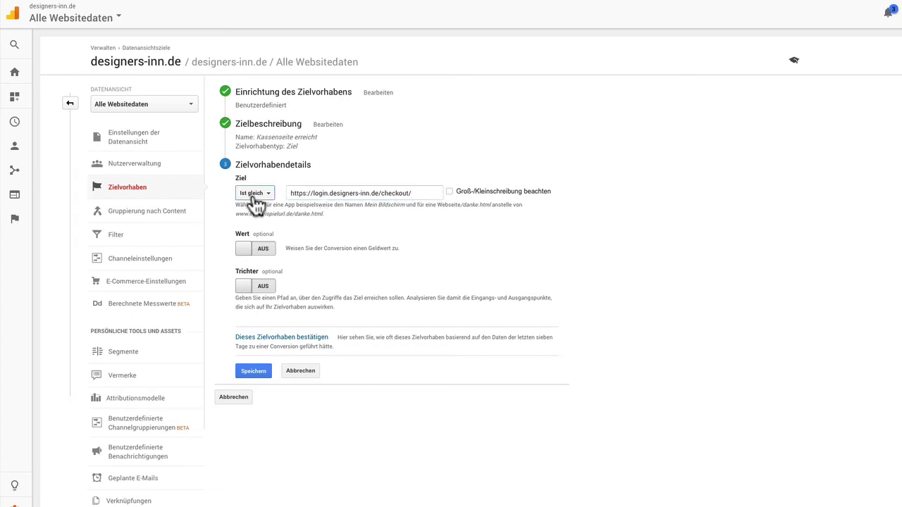
pyautogui.click(271, 196)
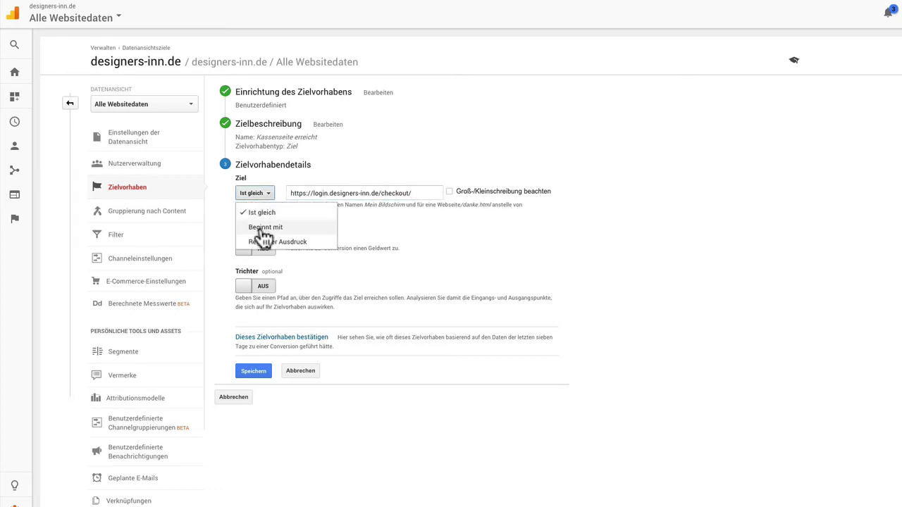
pyautogui.click(265, 226)
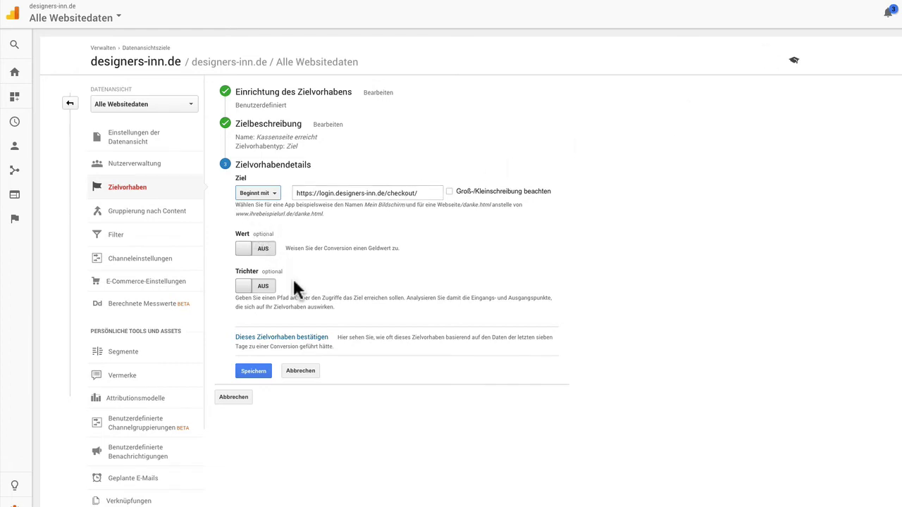
pyautogui.click(254, 373)
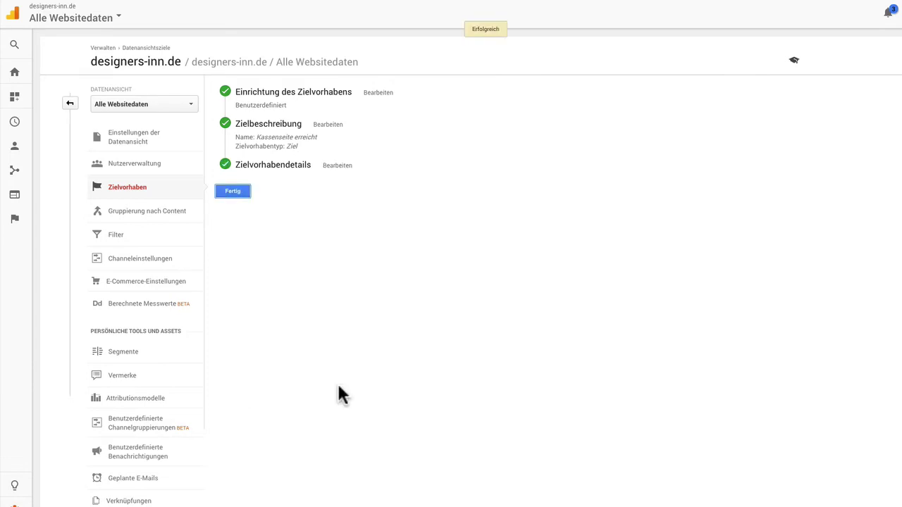
# Finish the goal setup and reopen the "Landingpage Galerie" content test from the behavior reports.
pyautogui.click(234, 192)
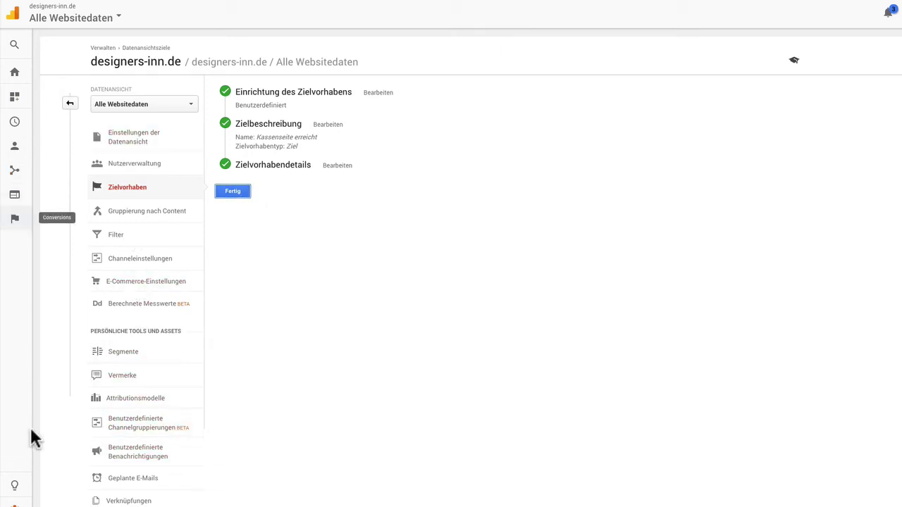
pyautogui.moveTo(30, 362)
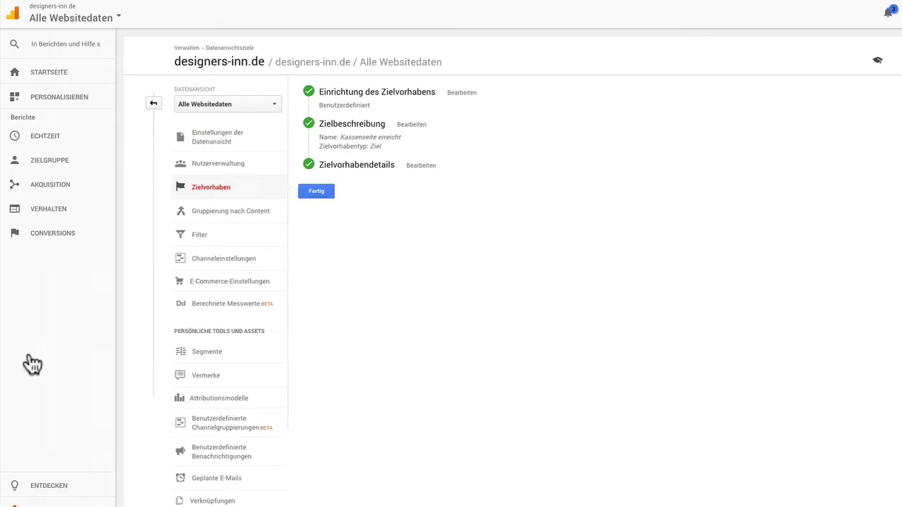
pyautogui.click(51, 212)
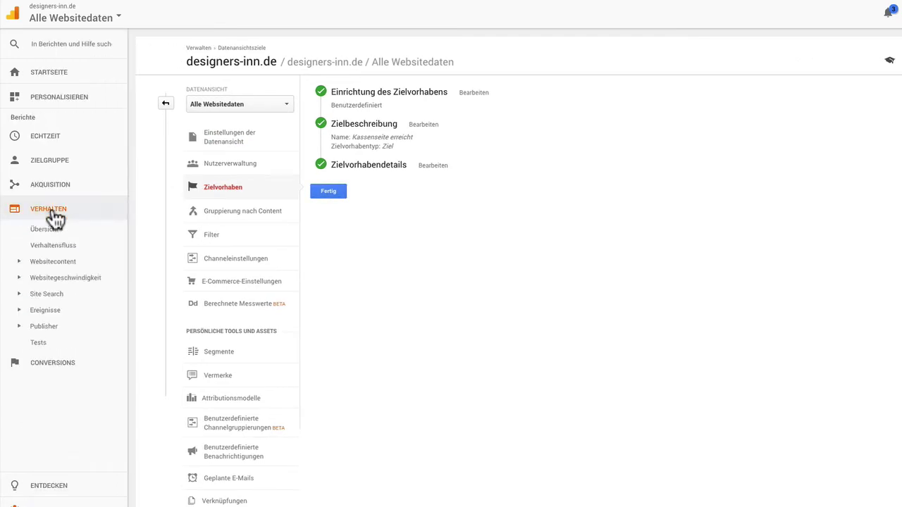
pyautogui.click(39, 343)
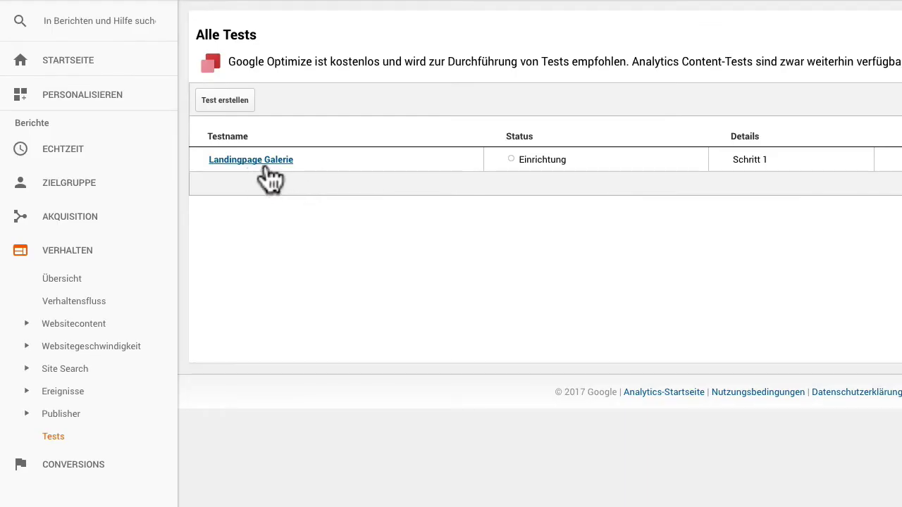
pyautogui.click(269, 167)
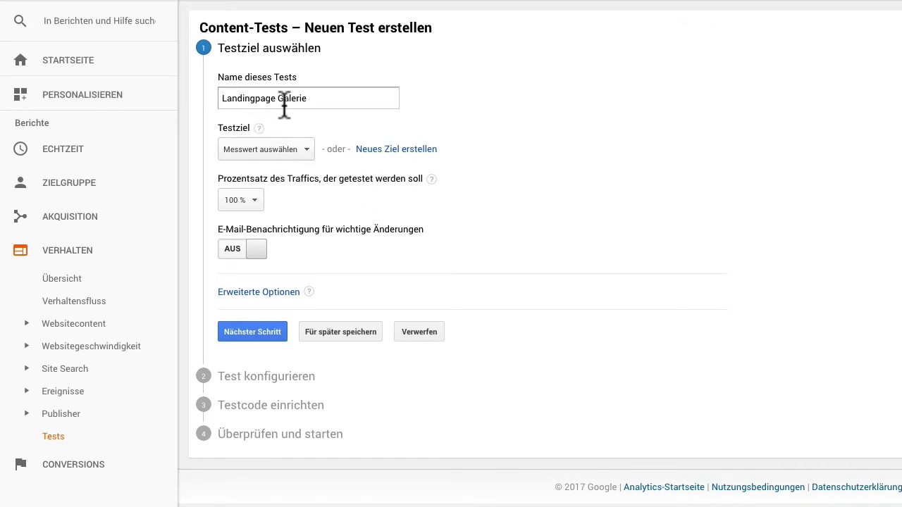
# Choose "Kassenseite erreicht" from Zielvorhabengruppe 1 as the test objective, show the advanced options, and continue to the test configuration.
pyautogui.click(308, 152)
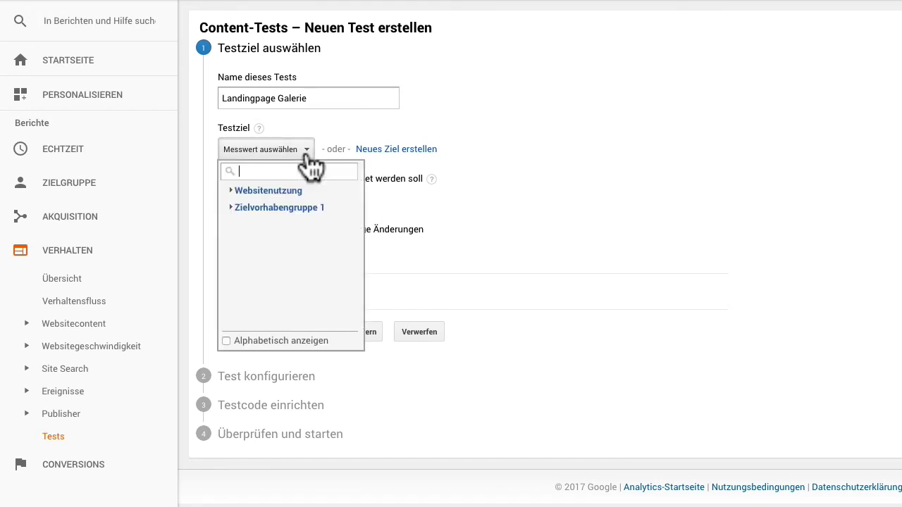
pyautogui.click(276, 207)
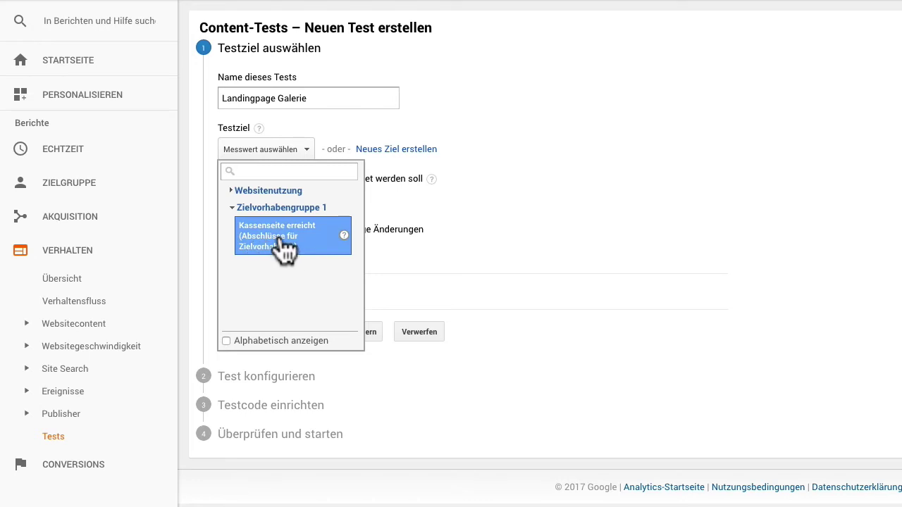
pyautogui.click(285, 247)
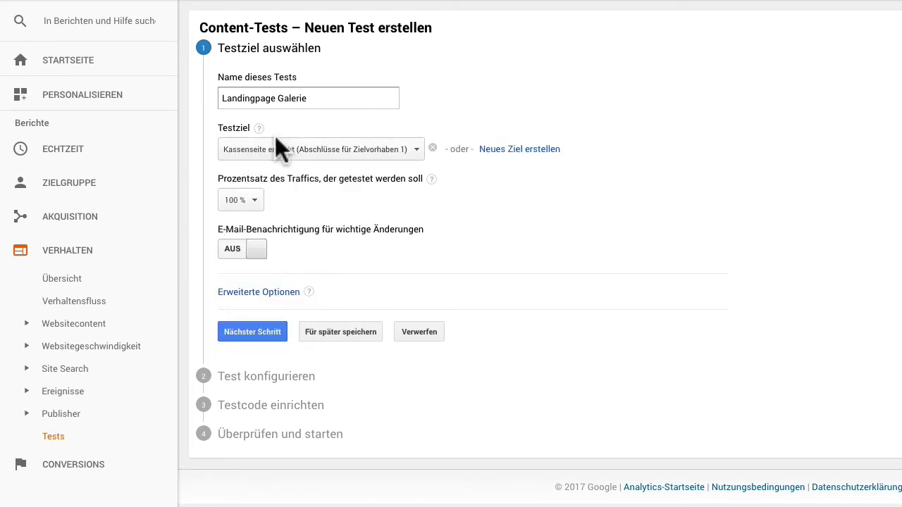
pyautogui.click(261, 298)
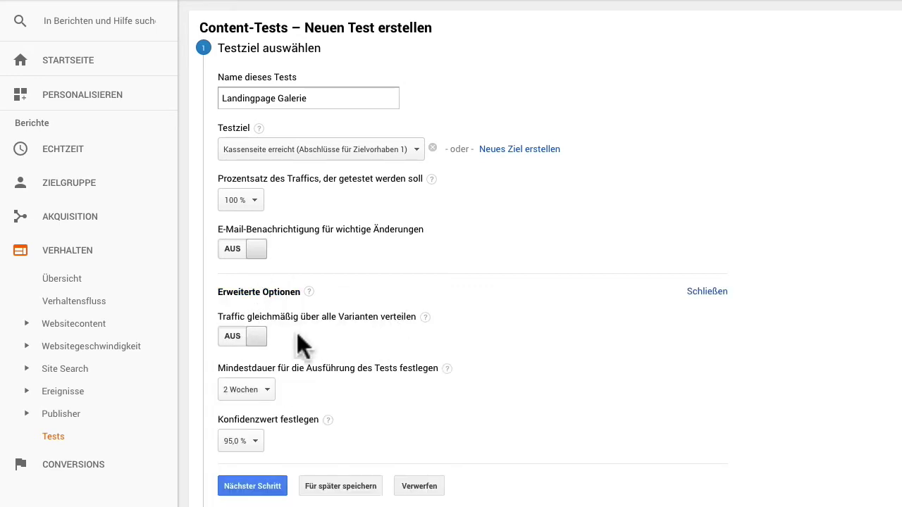
pyautogui.click(236, 339)
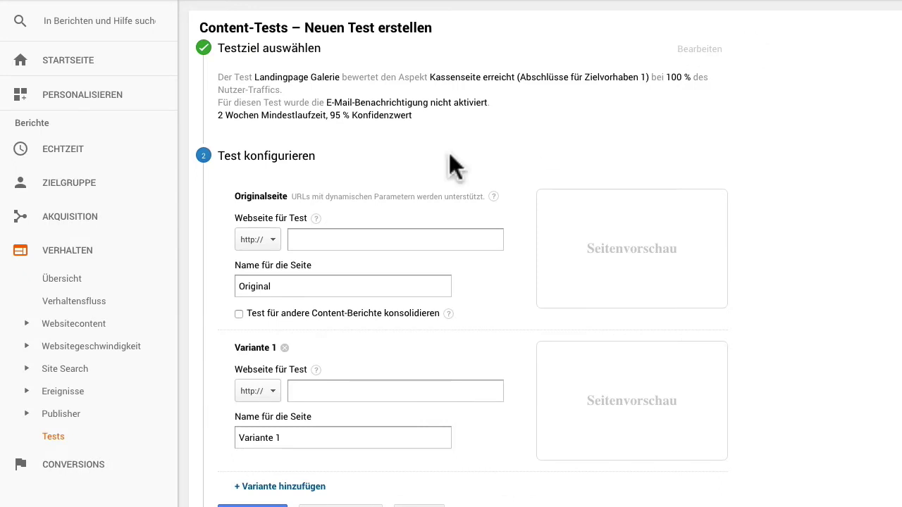
pyautogui.click(379, 240)
pyautogui.write('http://designers-inn.de/wordpress-themes-deutsch/')
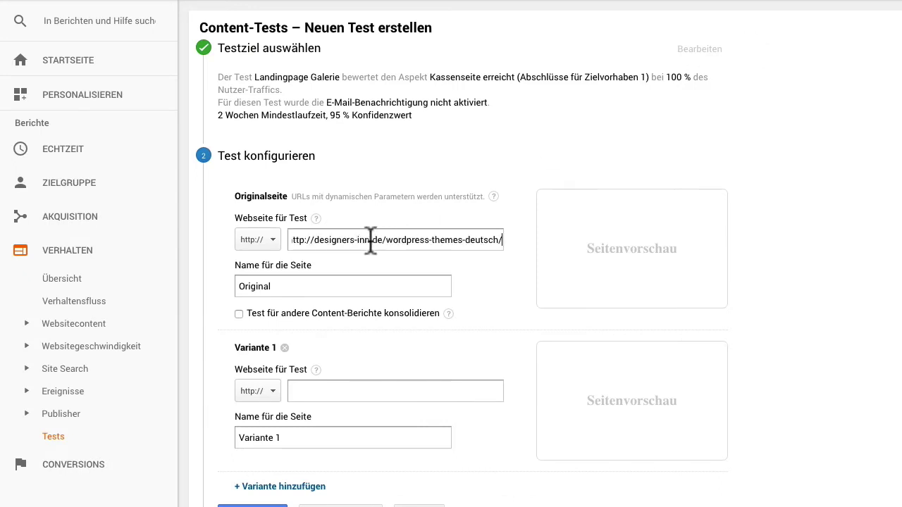
pyautogui.moveTo(306, 247); pyautogui.dragTo(287, 250)
pyautogui.press('BackSpace')
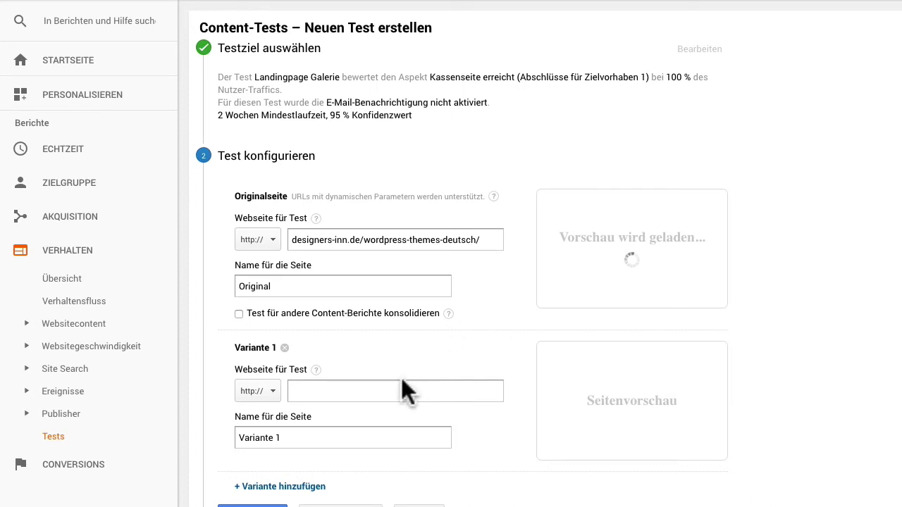
# Set variant 1's address to designers-inn.de/wordpress-themes-deutsch-v3/, name it "Variante 1 - Mehr Text", and confirm the configuration.
pyautogui.click(381, 392)
pyautogui.write('http://designers-inn.de/wordpress-themes-deutsch-v3/')
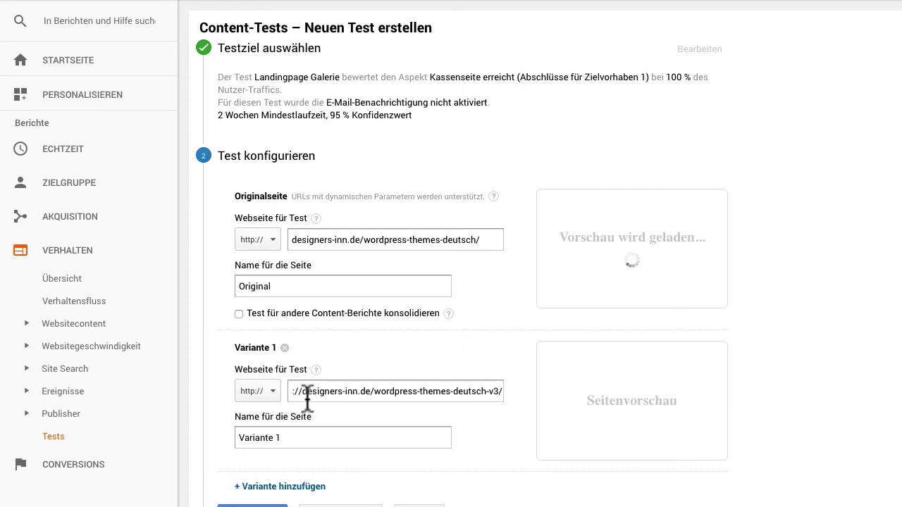
pyautogui.moveTo(301, 392); pyautogui.dragTo(268, 405)
pyautogui.press('BackSpace')
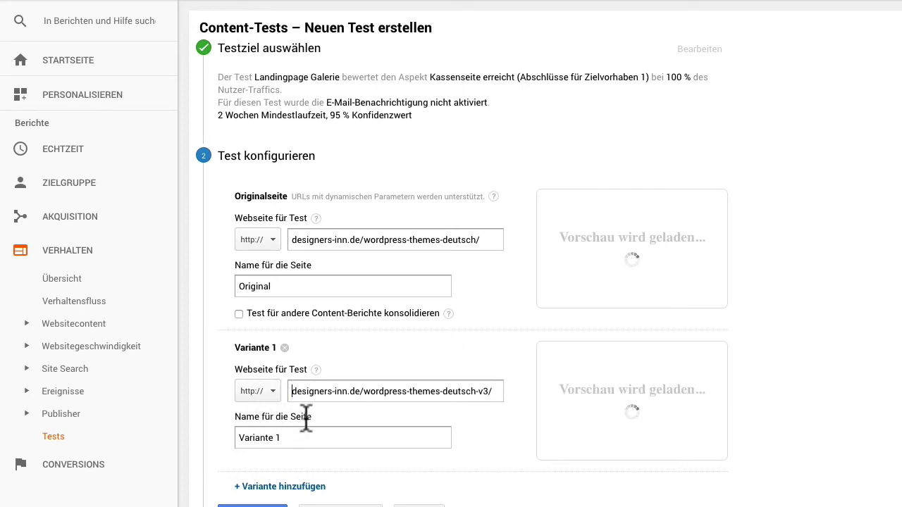
pyautogui.click(308, 437)
pyautogui.write('- Mehr Text')
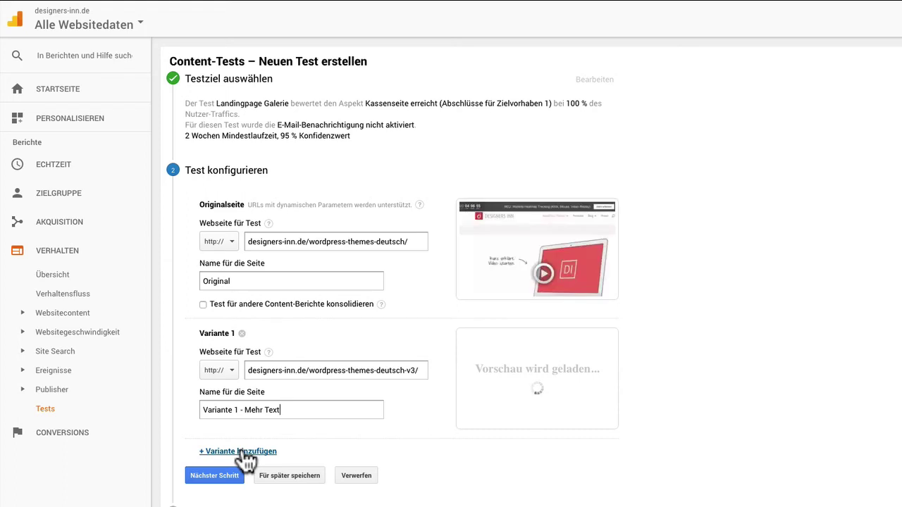
pyautogui.click(215, 479)
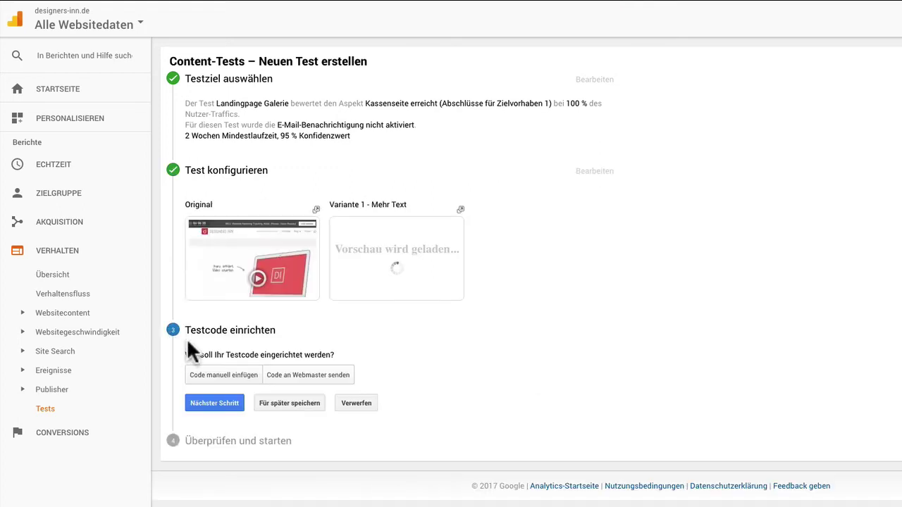
# Choose manual insertion of the test code and copy the complete Content Experiment script.
pyautogui.click(228, 375)
pyautogui.scroll(-1, 352, 403)
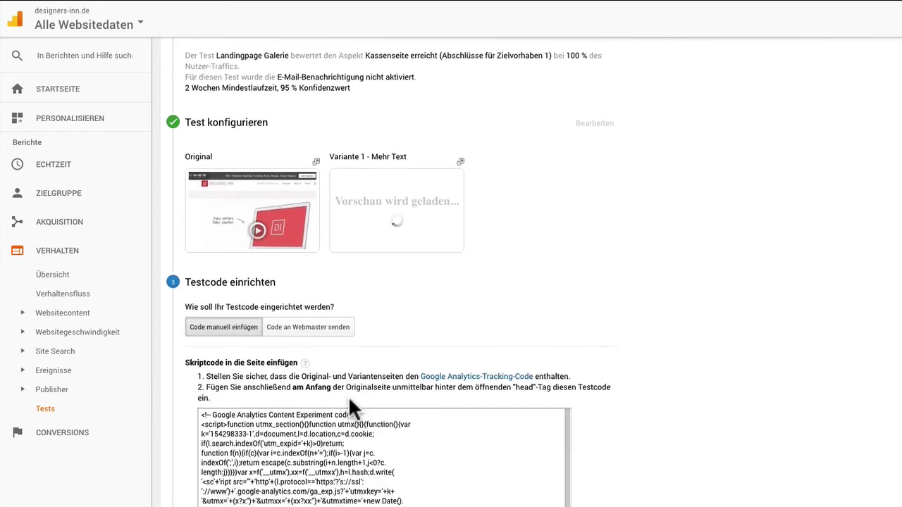
pyautogui.scroll(-1, 356, 461)
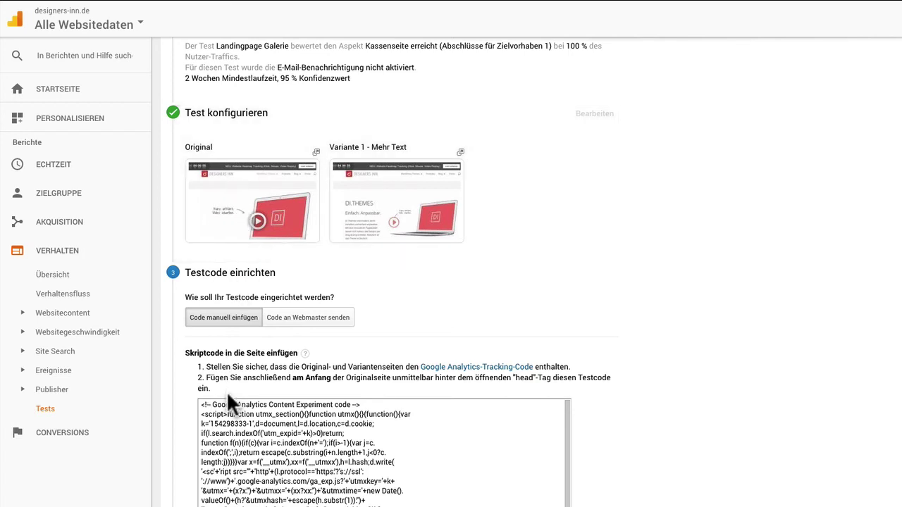
pyautogui.click(224, 421)
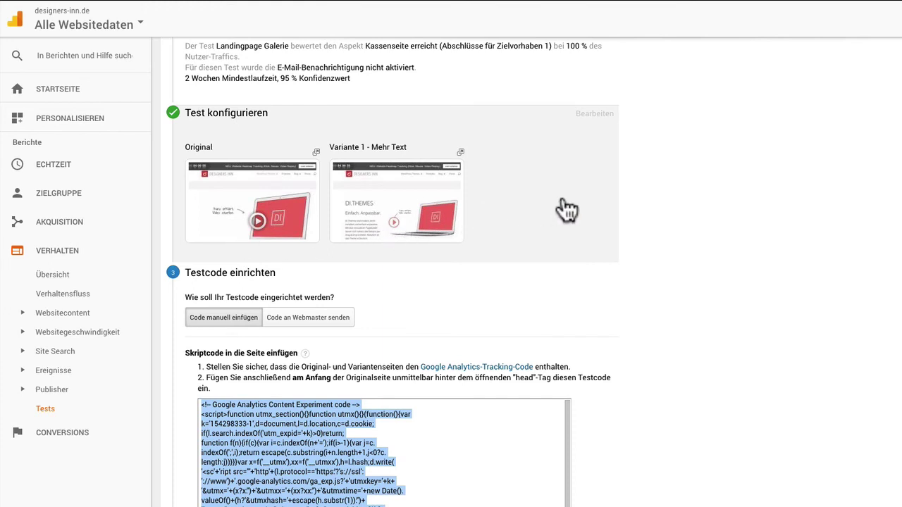
pyautogui.click(420, 483)
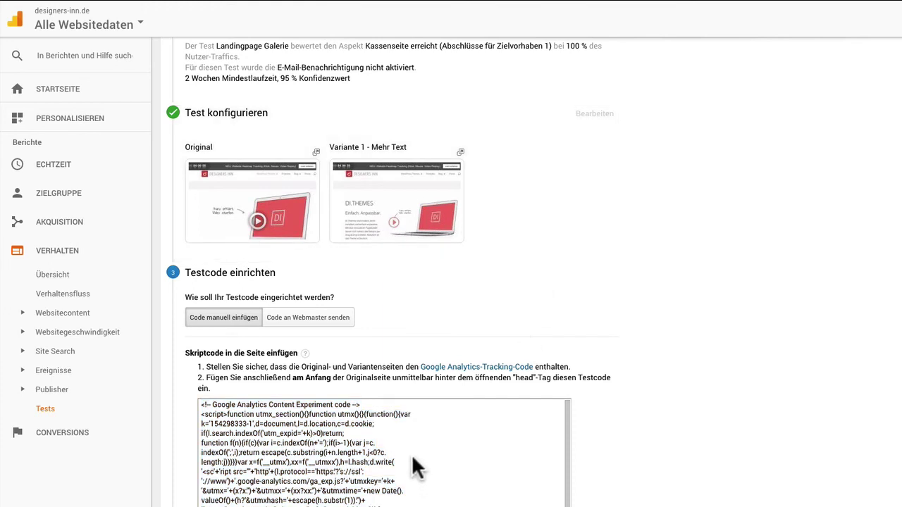
pyautogui.click(413, 463)
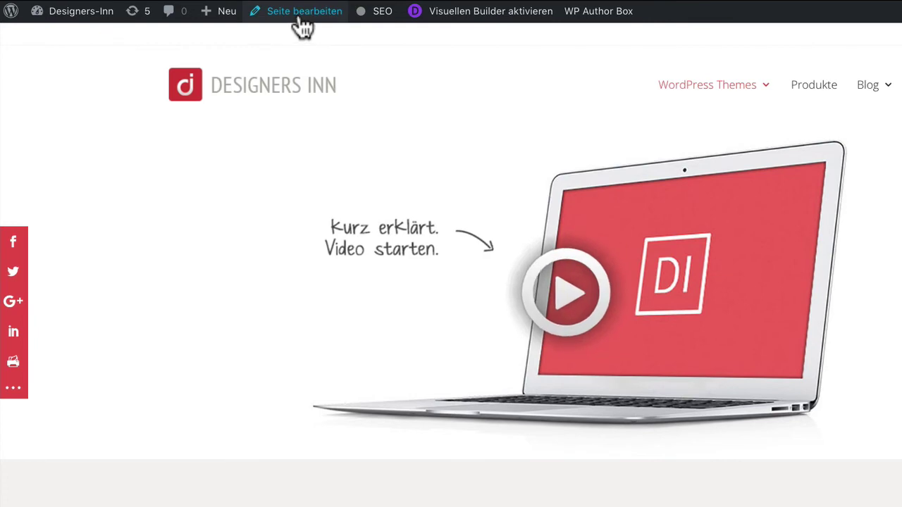
# Switch to WordPress, edit the original landing page, and add a Code module containing the copied script, labelled "Code Splittest".
pyautogui.click(301, 12)
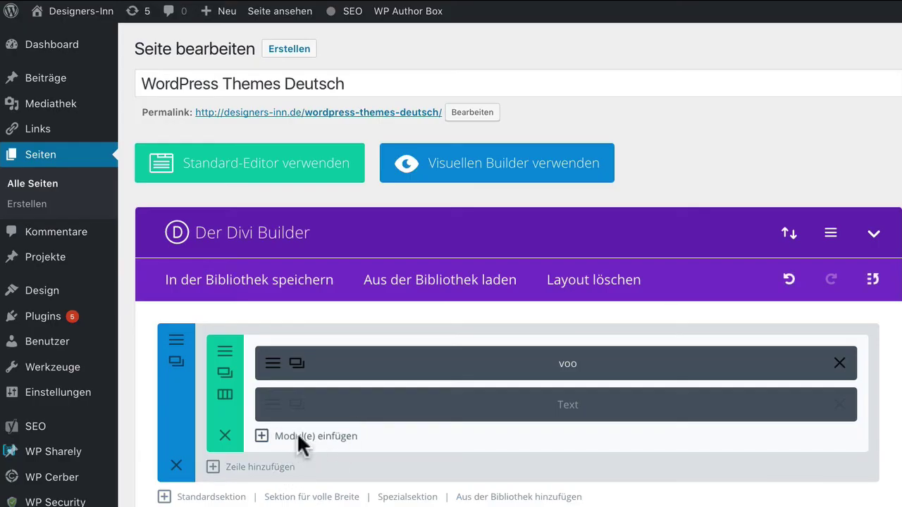
pyautogui.click(303, 437)
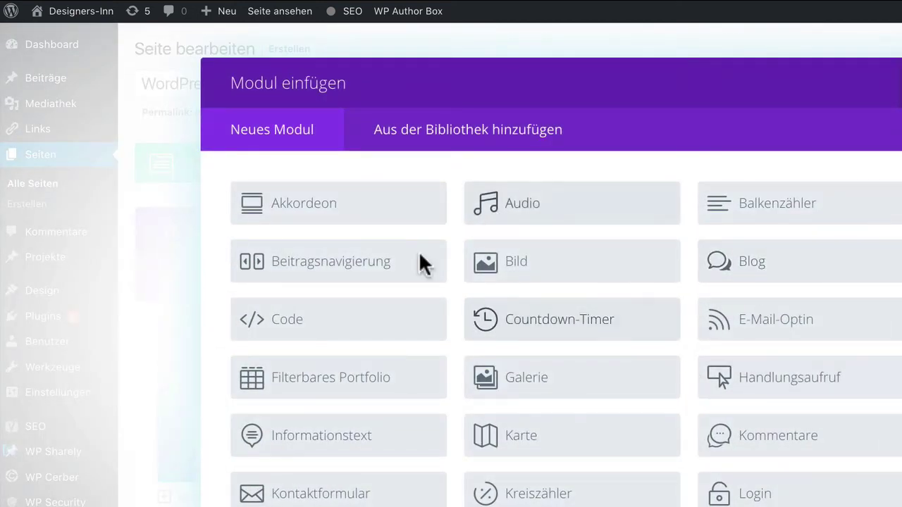
pyautogui.click(316, 323)
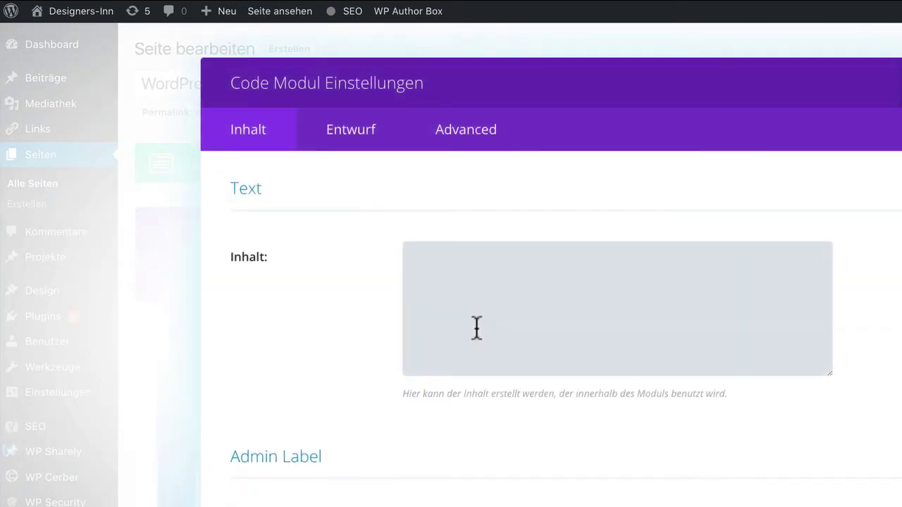
pyautogui.click(474, 318)
pyautogui.hotkey('ctrl', 'v')
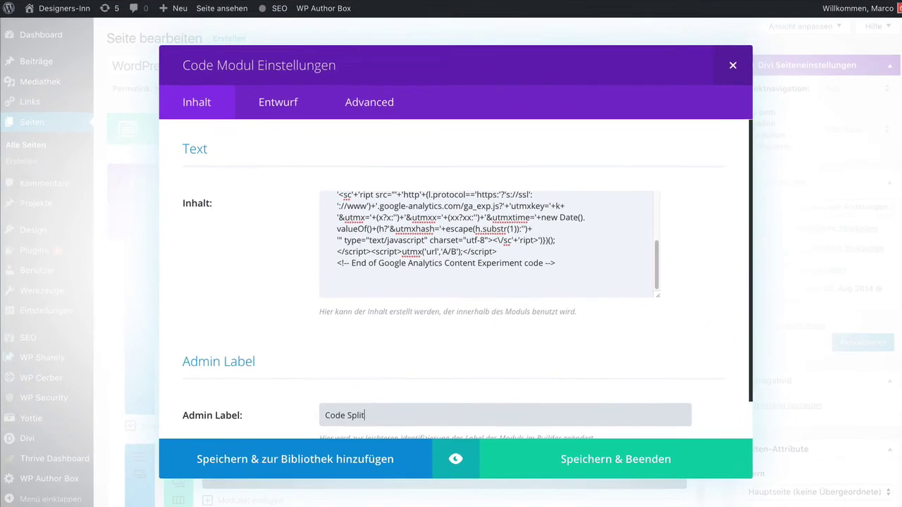
pyautogui.write('test')
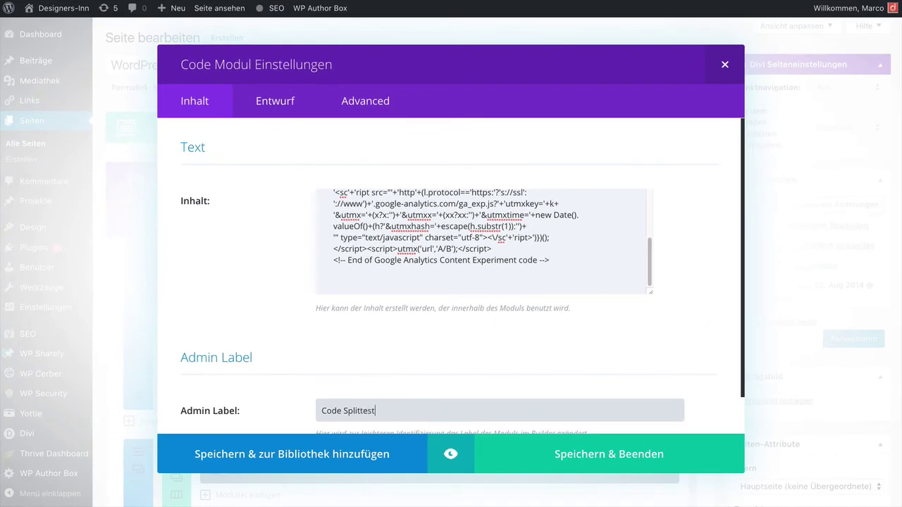
pyautogui.click(539, 458)
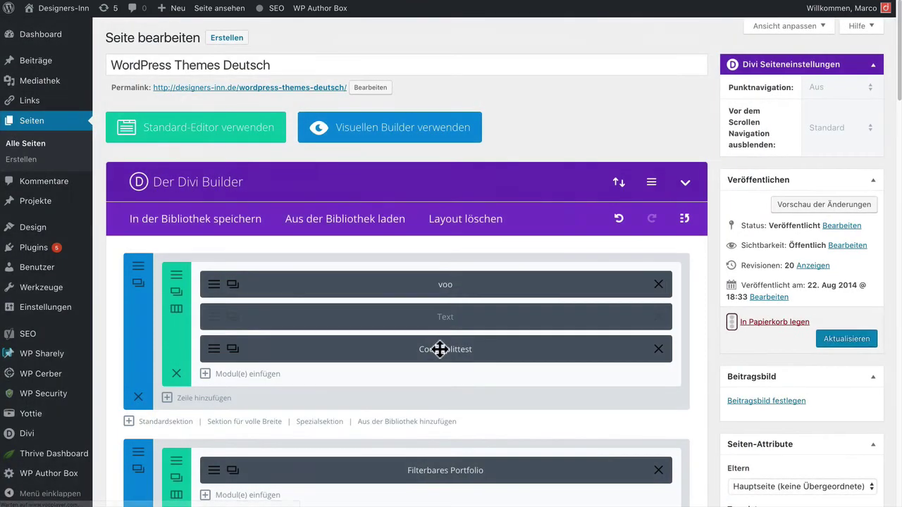
# Move the "Code Splittest" module above the voo module in the first row and update the page.
pyautogui.moveTo(439, 350); pyautogui.dragTo(439, 284)
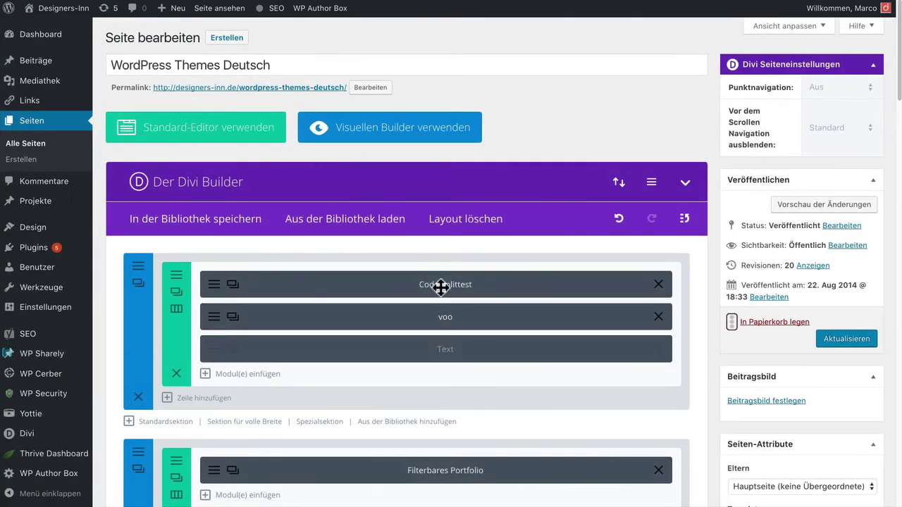
pyautogui.click(848, 341)
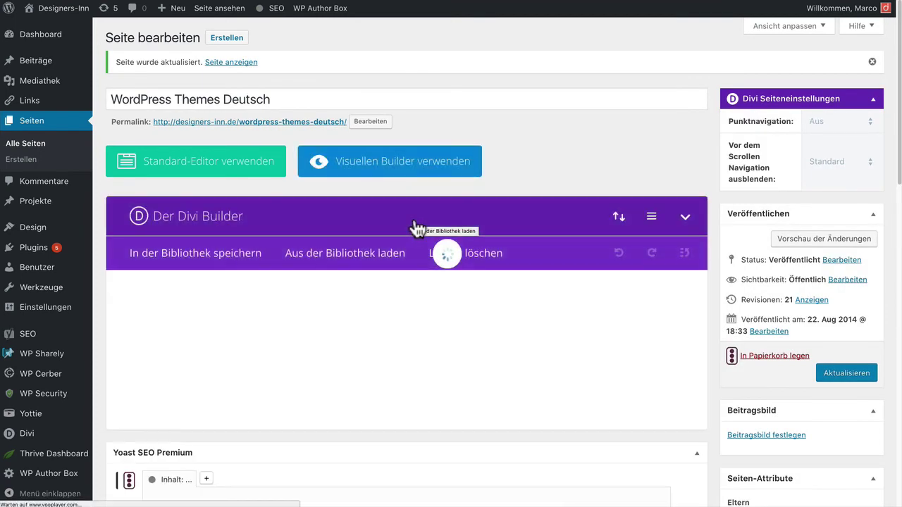
# Search the WordPress plugin directory for "insert code".
pyautogui.moveTo(42, 255)
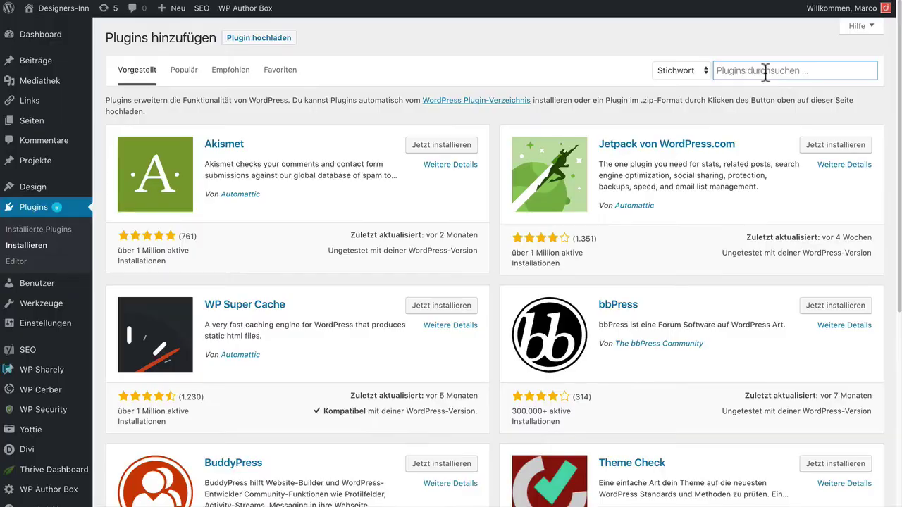
pyautogui.click(766, 69)
pyautogui.write('insert code')
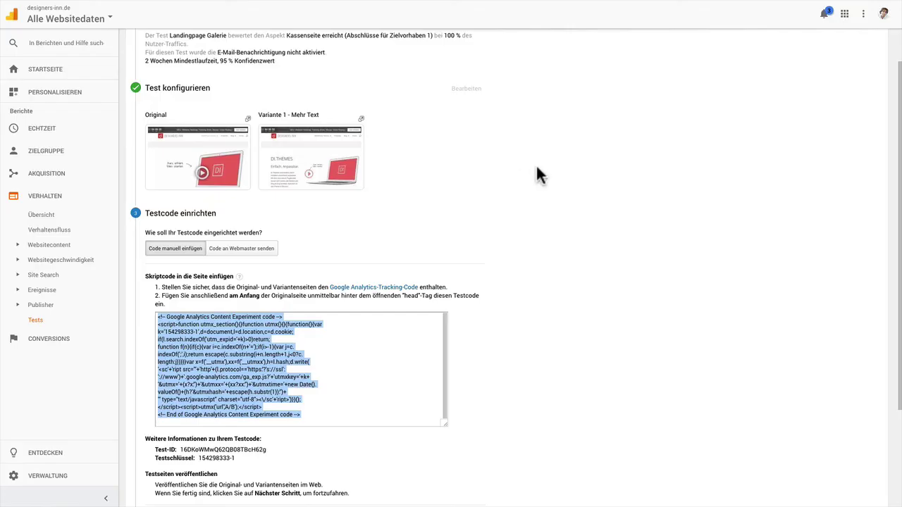
# Switch back to Google Analytics, complete the test code setup, start the test, and go to the test list.
pyautogui.scroll(-4, 551, 227)
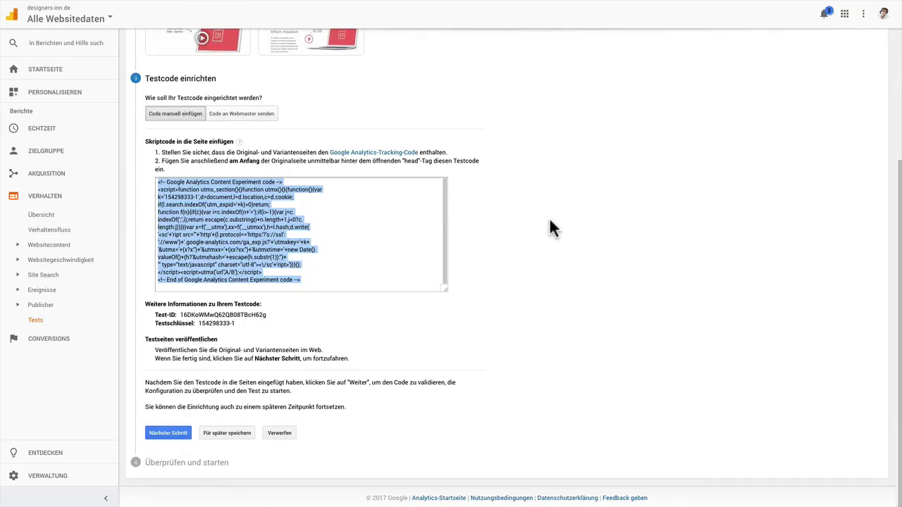
pyautogui.click(169, 432)
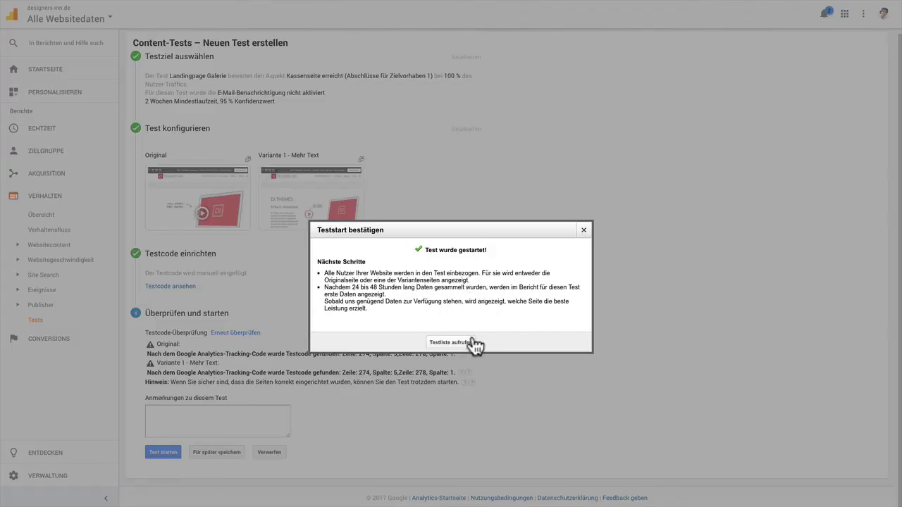
pyautogui.click(460, 343)
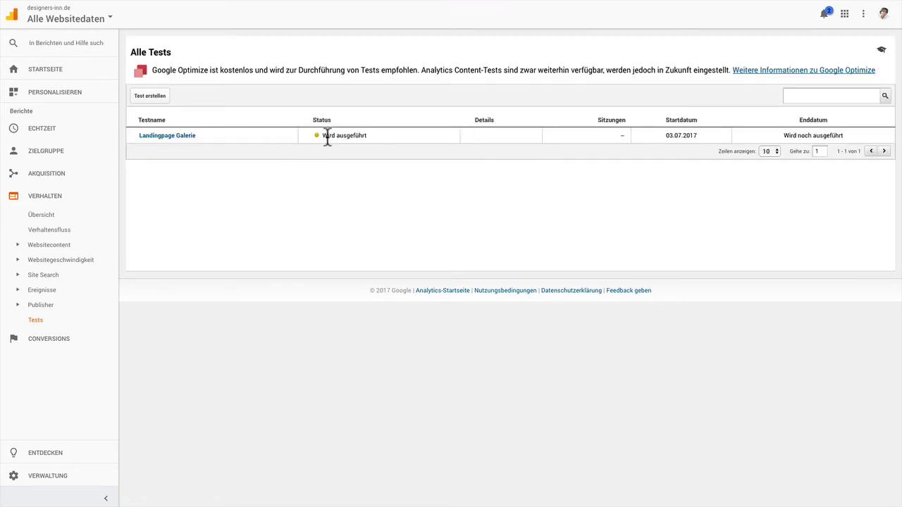
# Check the running status of "Landingpage Galerie" and examine its report comparing the original with variant 1.
pyautogui.moveTo(325, 136); pyautogui.dragTo(379, 136)
pyautogui.click(379, 177)
pyautogui.click(186, 135)
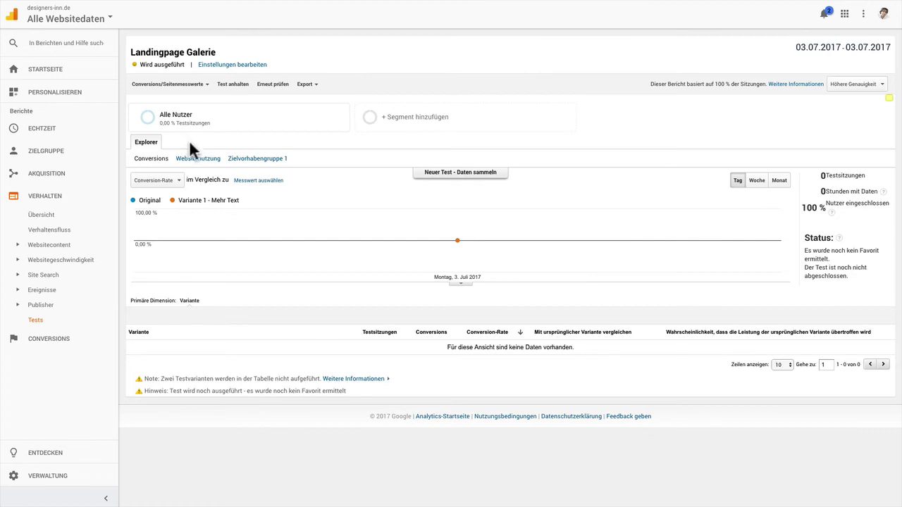
pyautogui.moveTo(178, 200); pyautogui.dragTo(210, 201)
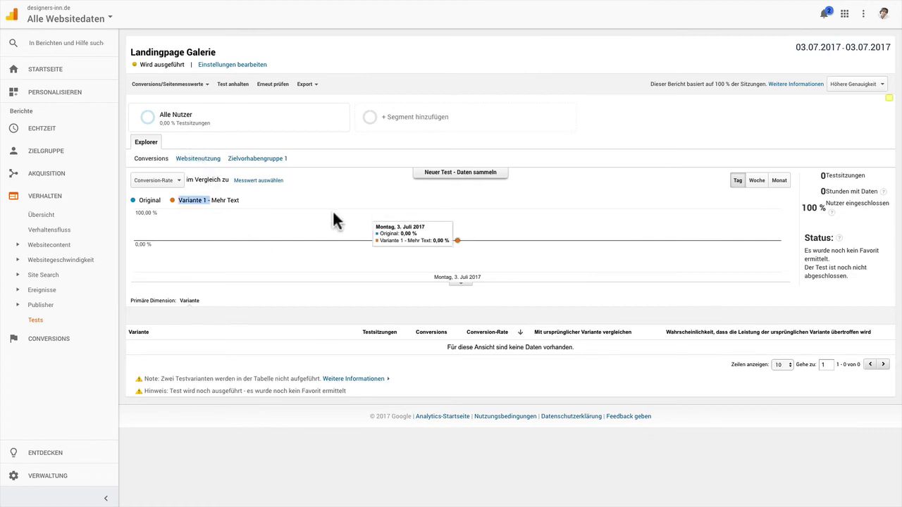